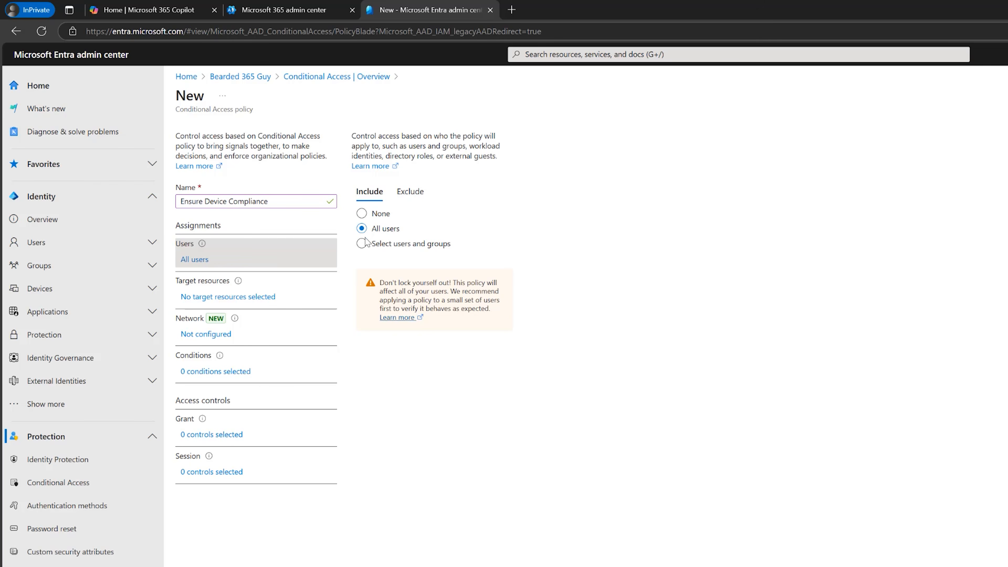
Assign the policy to all users and exclude the IT admin user account from it.
left_click(362, 243)
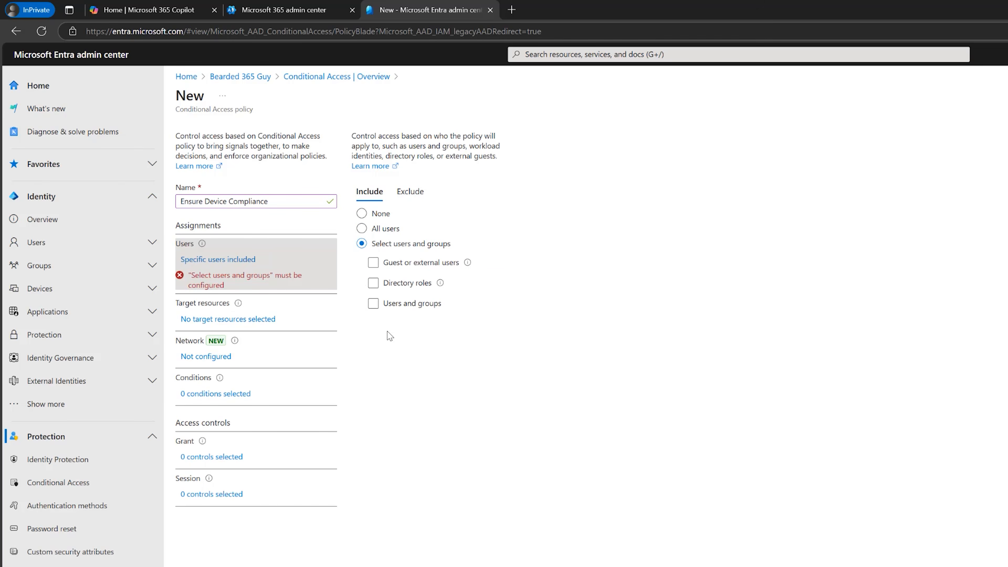
left_click(361, 229)
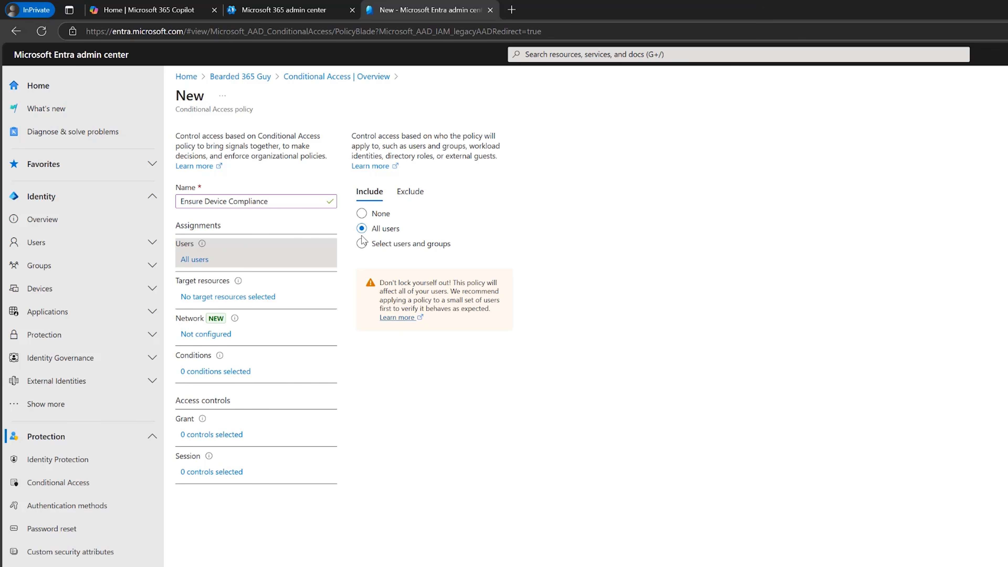
left_click(410, 192)
left_click(374, 280)
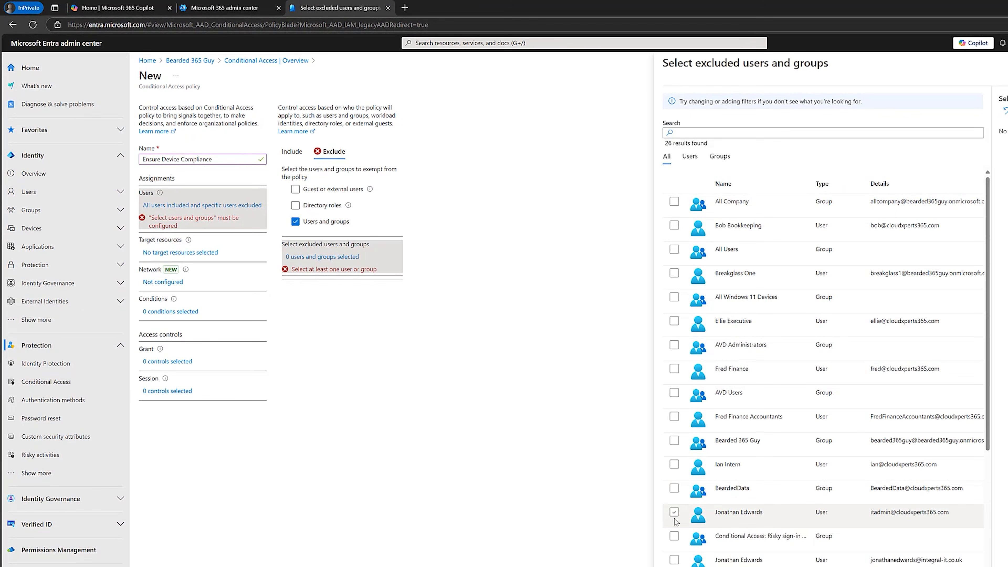
left_click(674, 513)
left_click(680, 565)
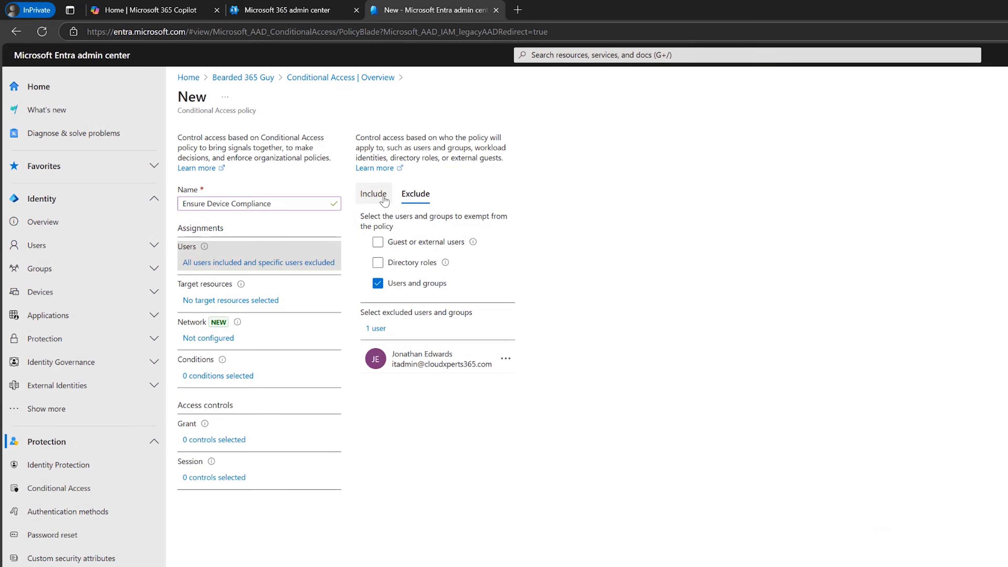
left_click(342, 179)
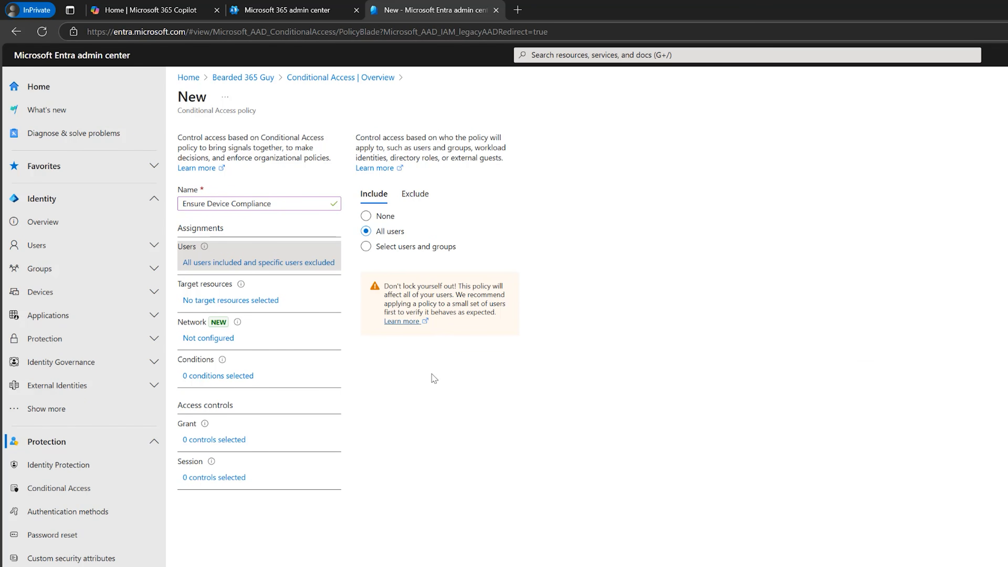
Set the policy's target resources to include All resources (formerly 'All cloud apps').
left_click(265, 302)
left_click(372, 280)
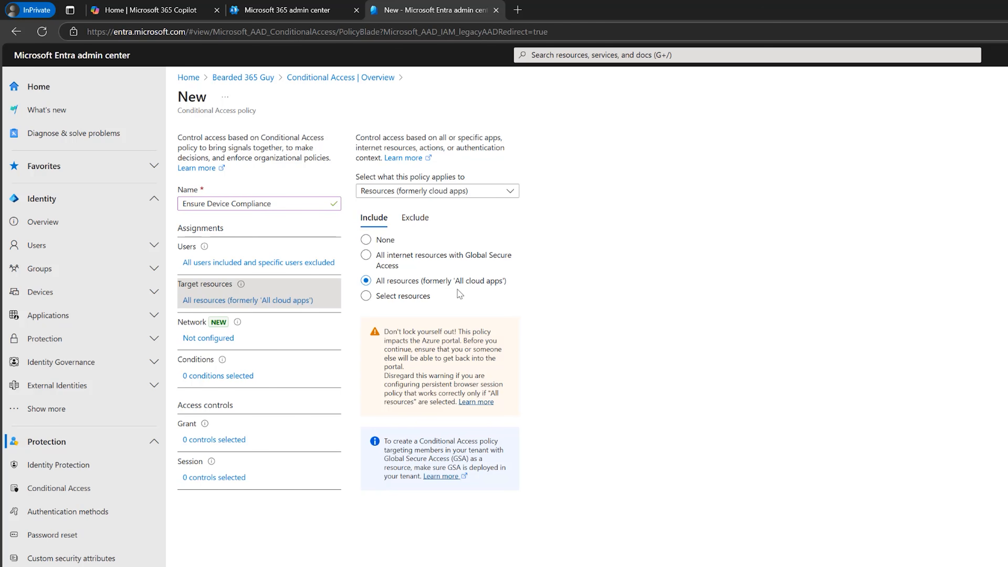
left_click(233, 377)
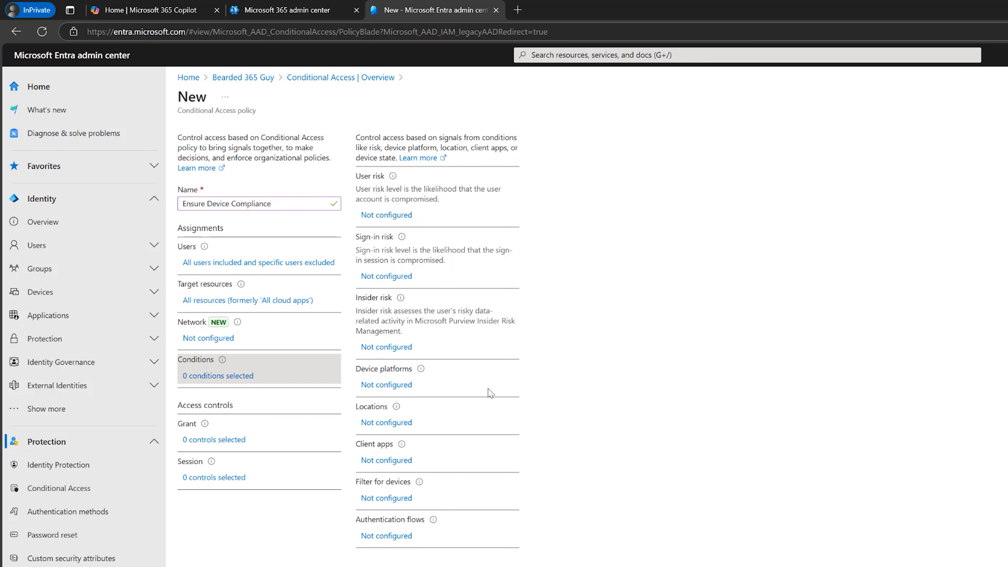
left_click(387, 387)
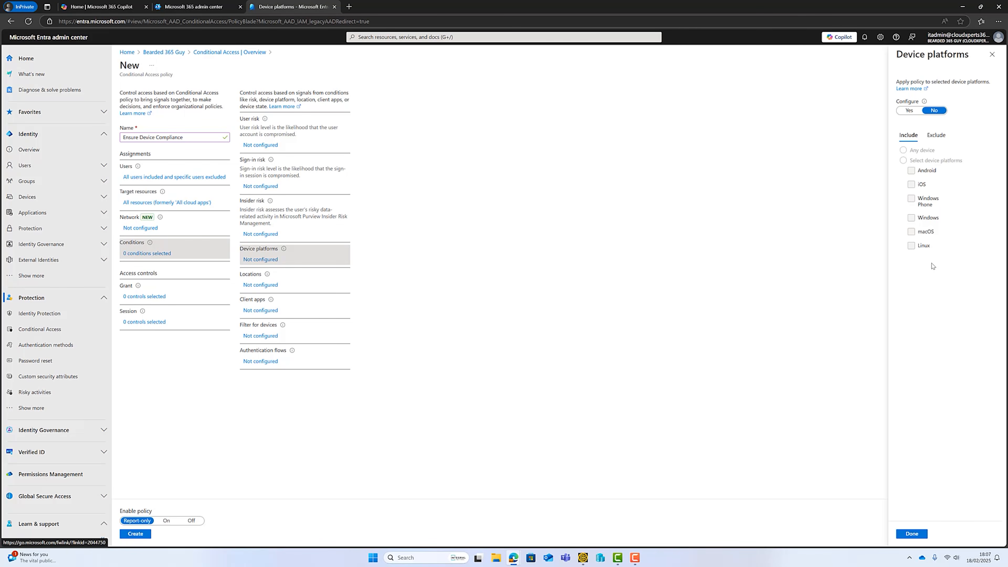
left_click(913, 111)
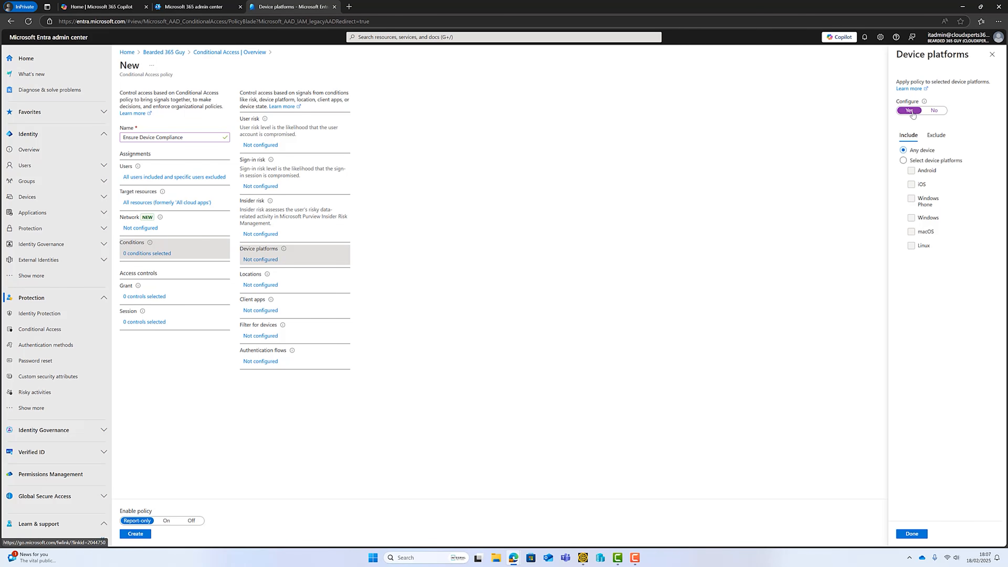
left_click(904, 161)
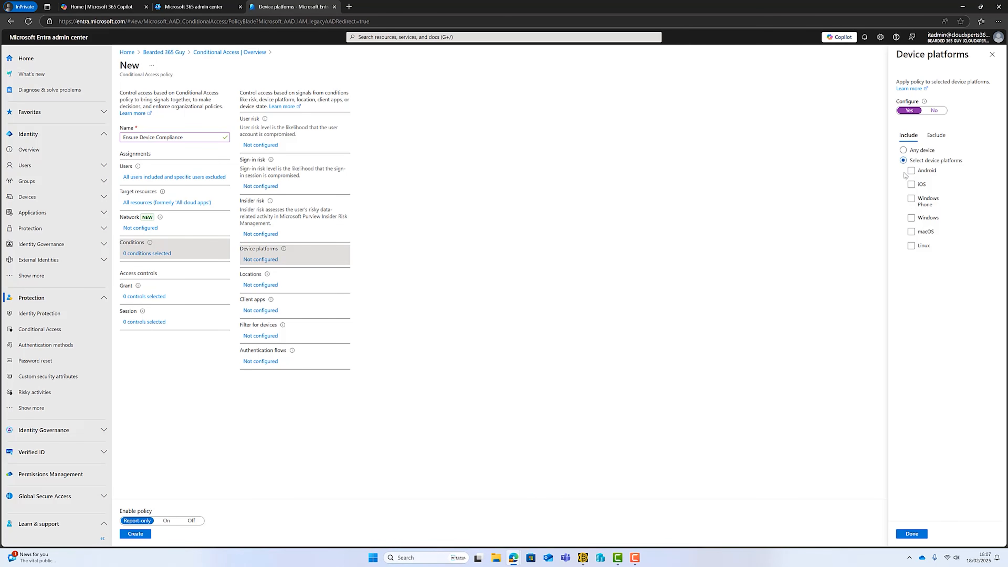
left_click(912, 217)
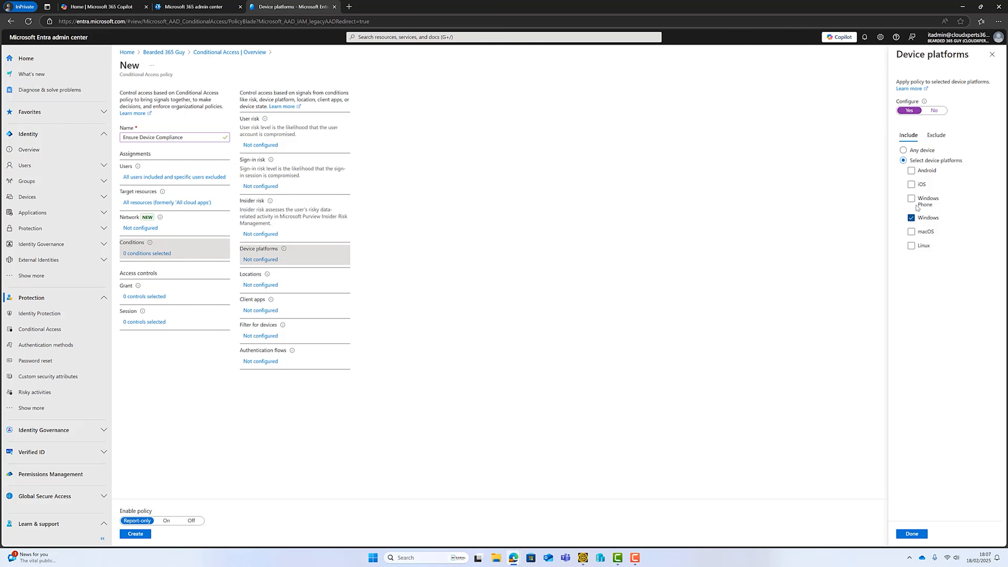
left_click(936, 111)
left_click(993, 54)
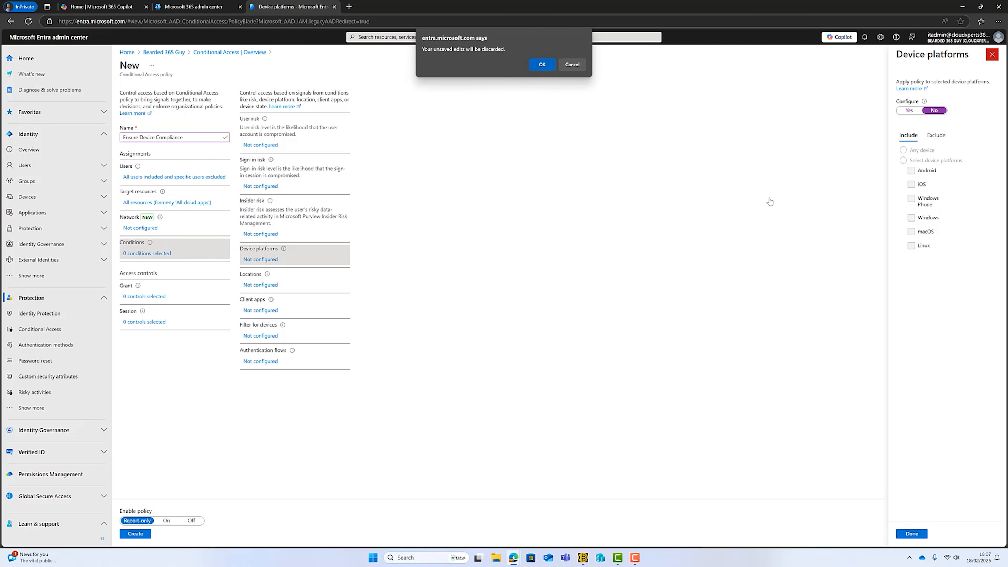
left_click(542, 64)
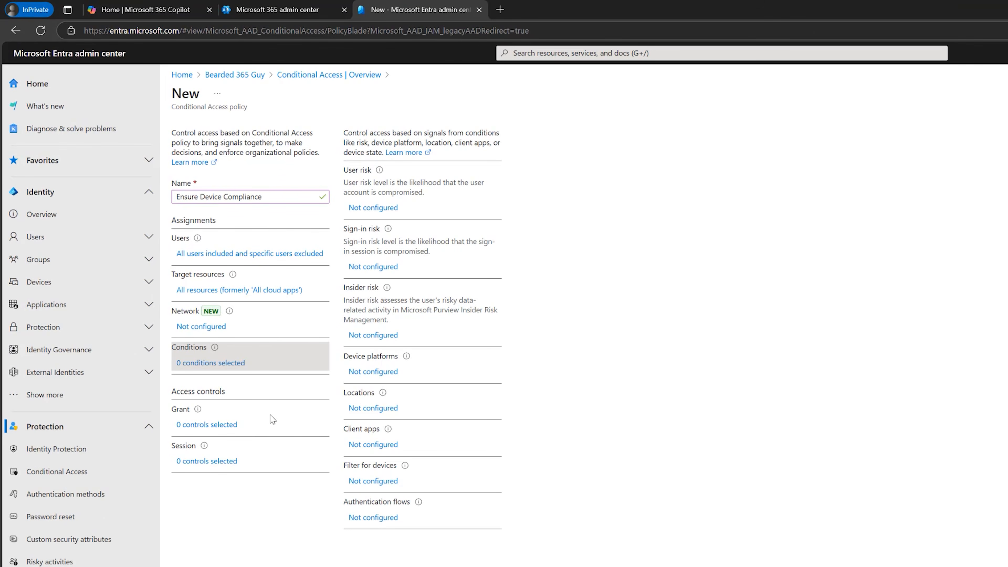
Set the policy's grant control to require the device to be marked as compliant.
left_click(225, 432)
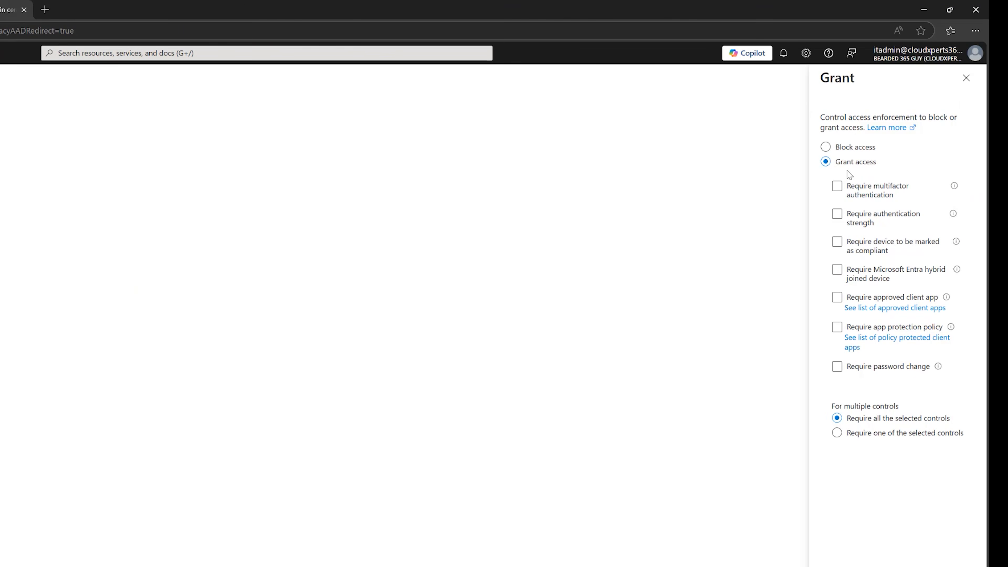
left_click(838, 242)
left_click(838, 244)
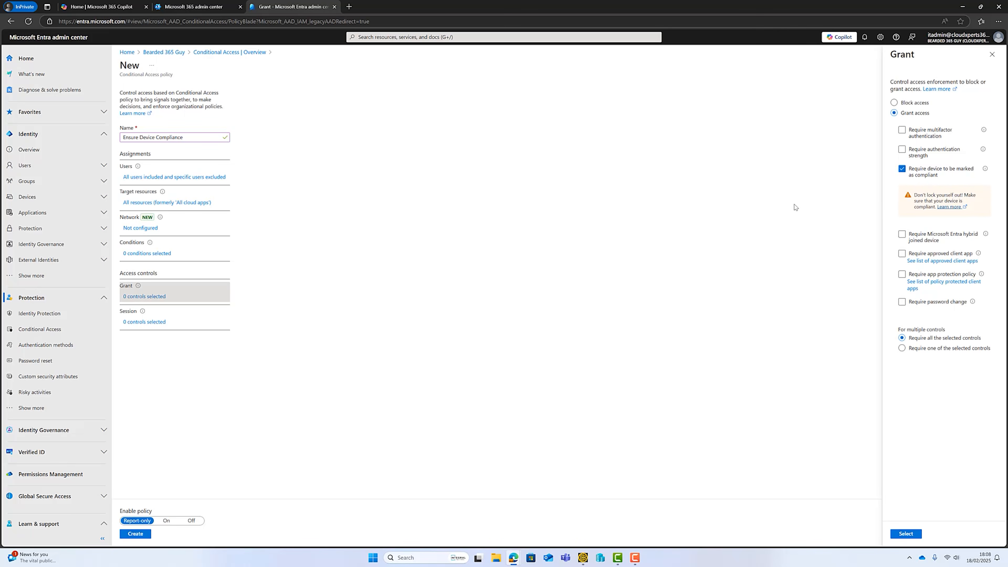
Switch to the Microsoft Intune admin center and open the device compliance policies under Endpoint security.
left_click(179, 5)
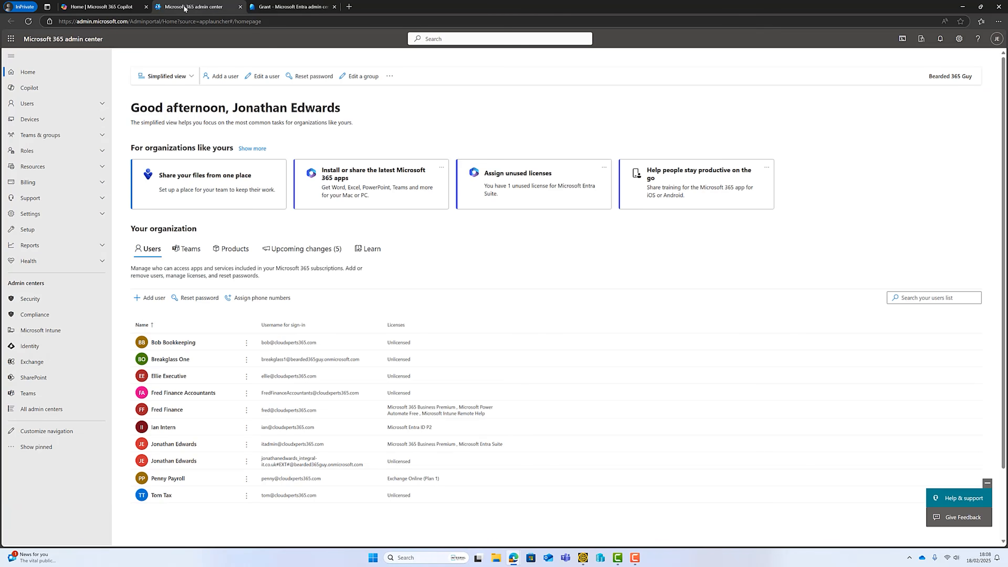
left_click(40, 330)
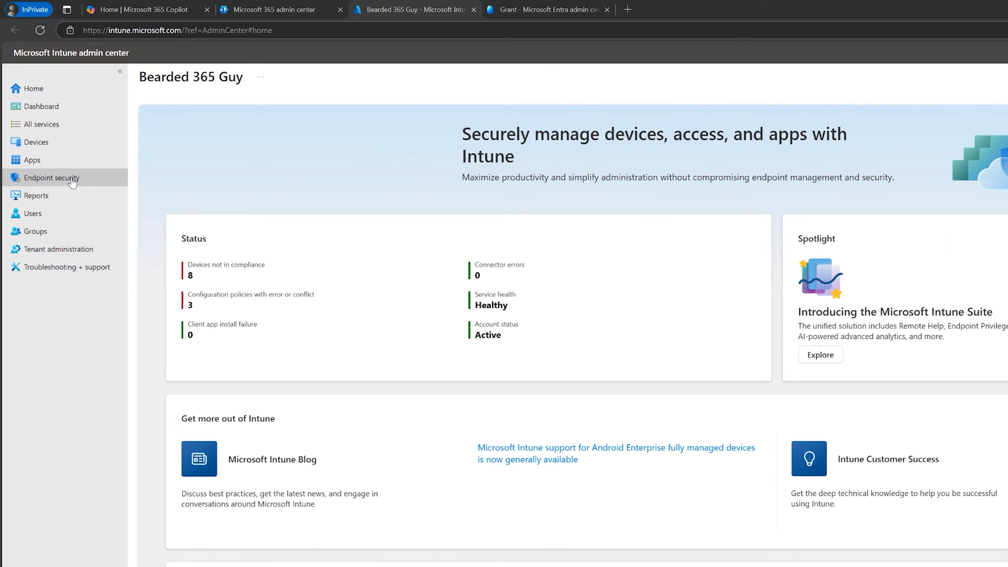
left_click(72, 180)
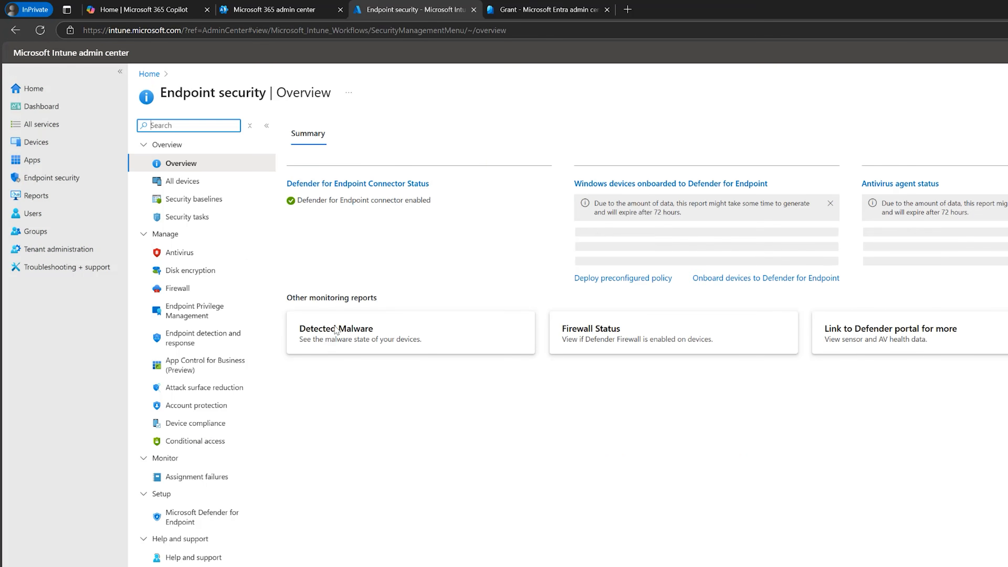
left_click(191, 425)
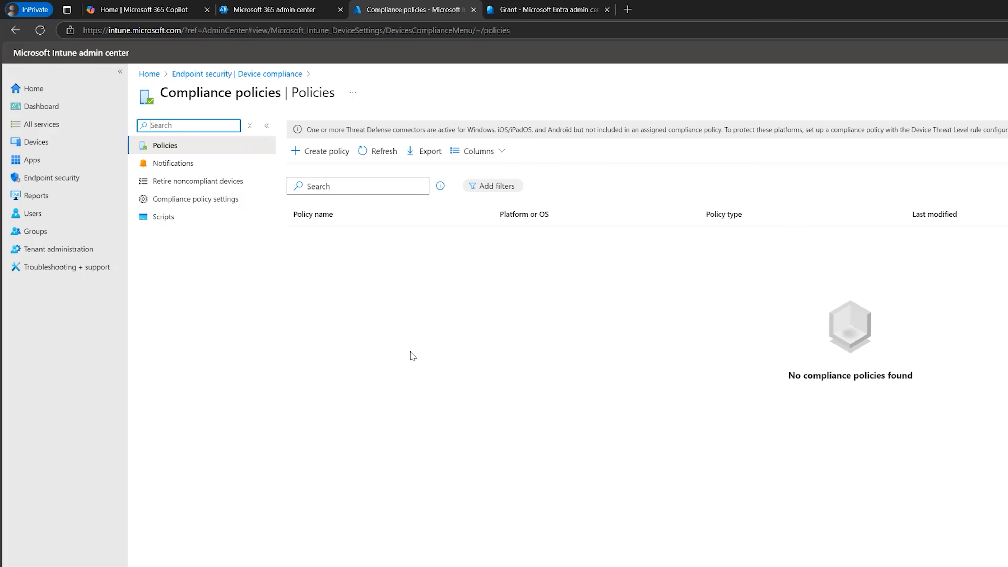
Start a compliance policy for Windows 10 and later, name it Windows Device Compliance Policy, and proceed to its compliance settings.
left_click(325, 155)
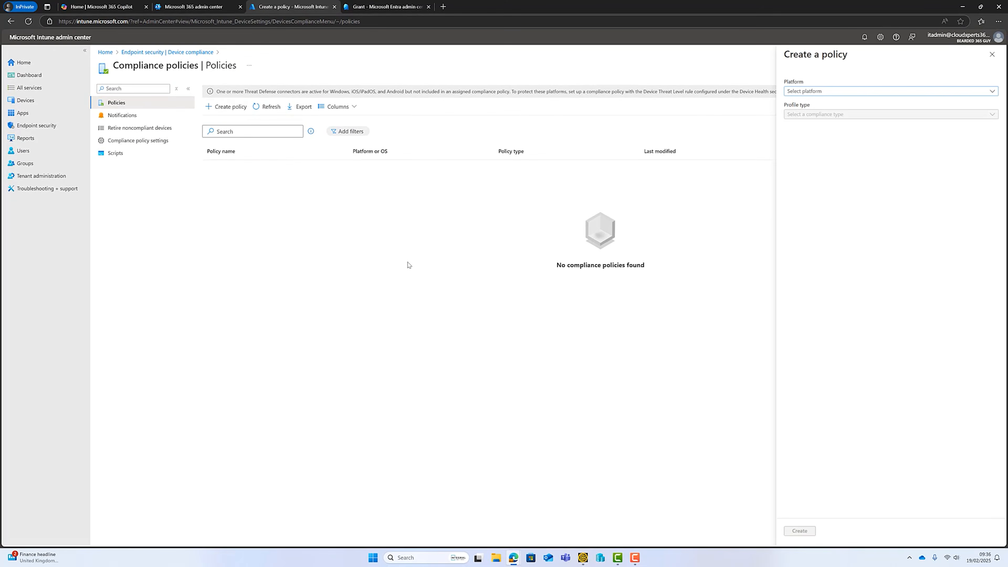
left_click(809, 91)
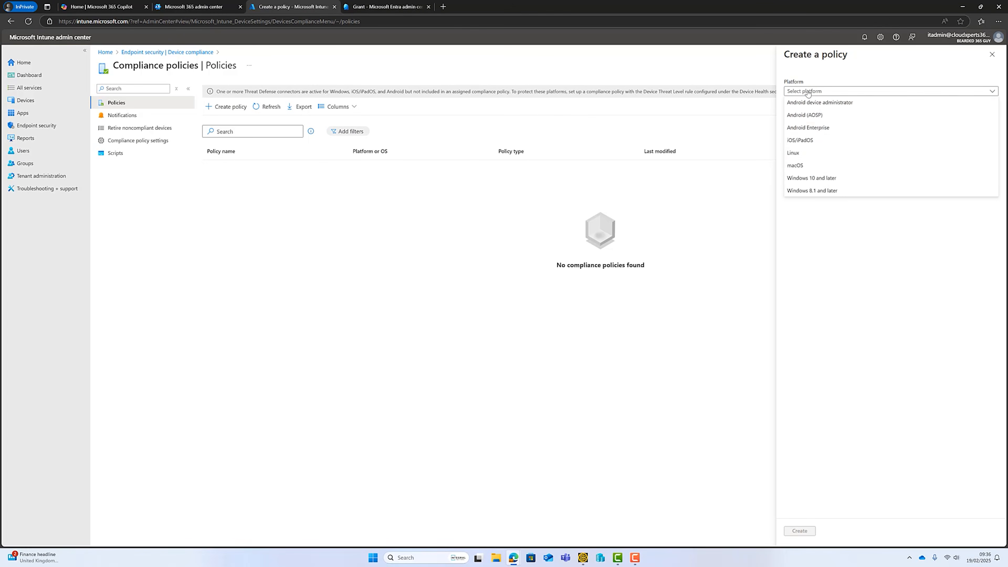
left_click(826, 180)
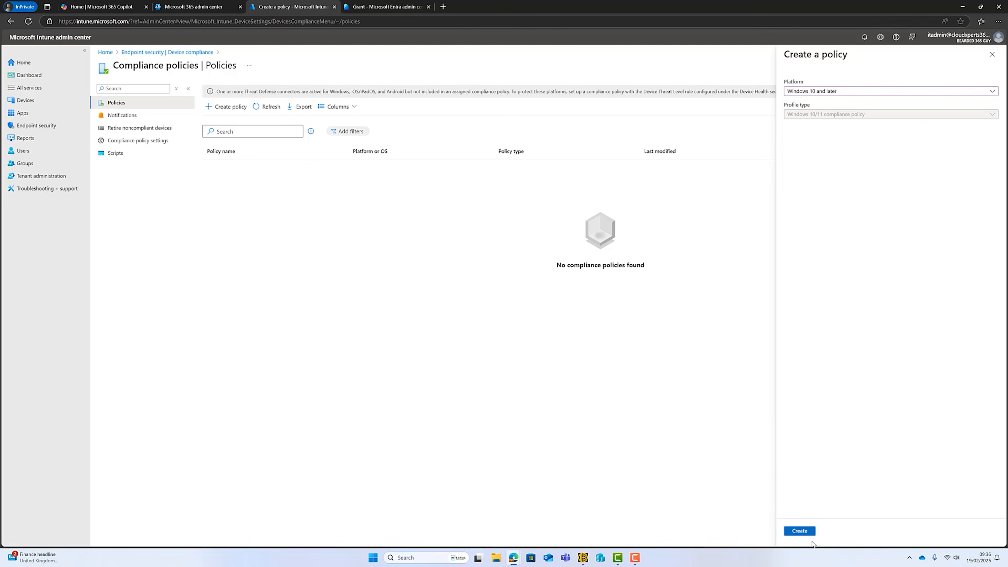
left_click(800, 531)
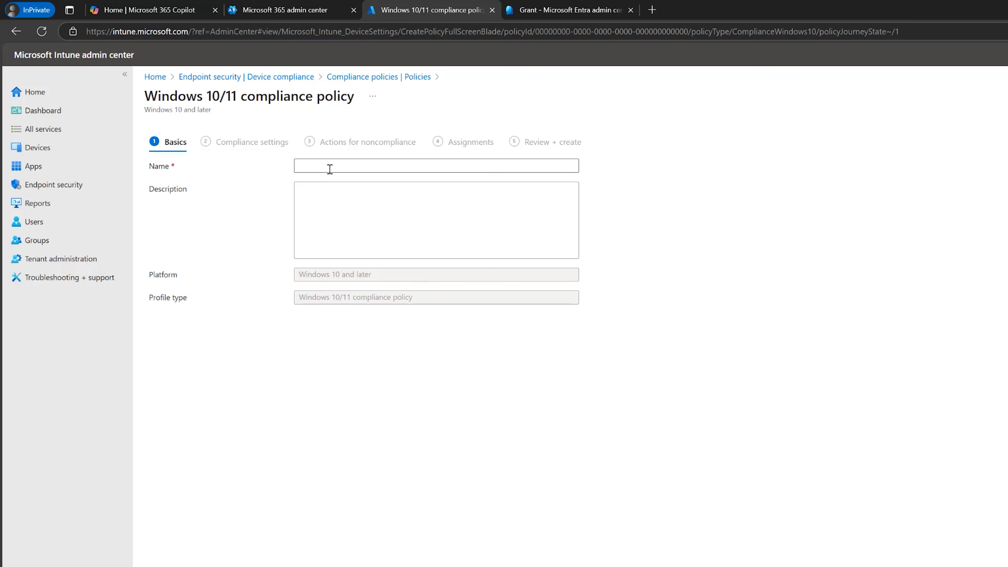
left_click(329, 169)
type("Windows Device Compliance Policy")
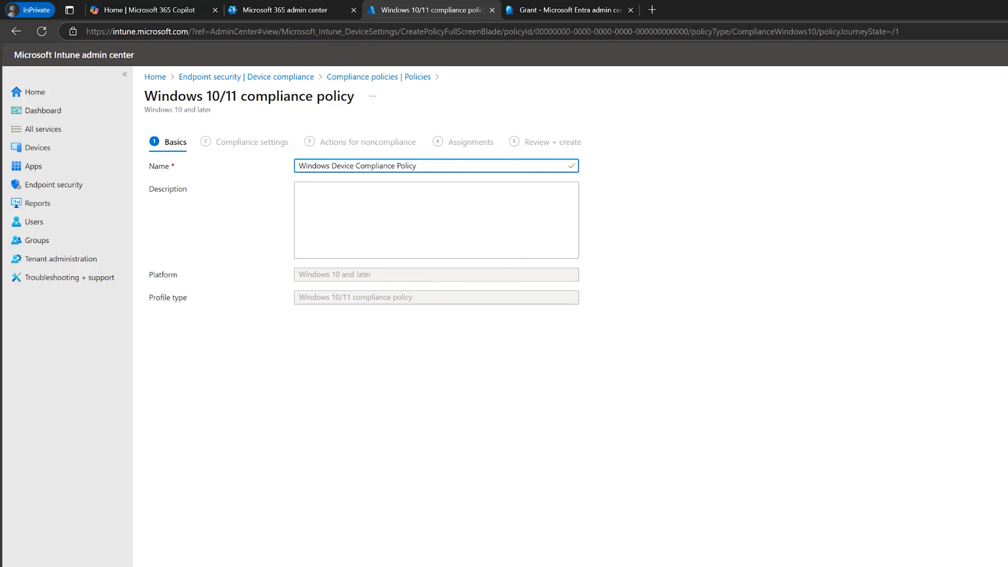
left_click(223, 566)
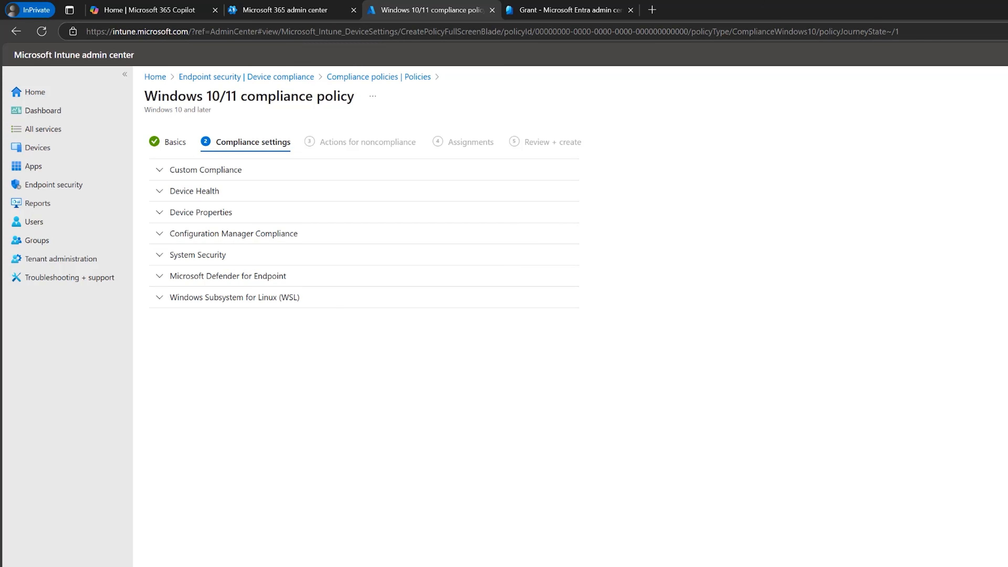
In the System Security settings, require Firewall, Trusted Platform Module (TPM), Antivirus and Antispyware.
left_click(164, 257)
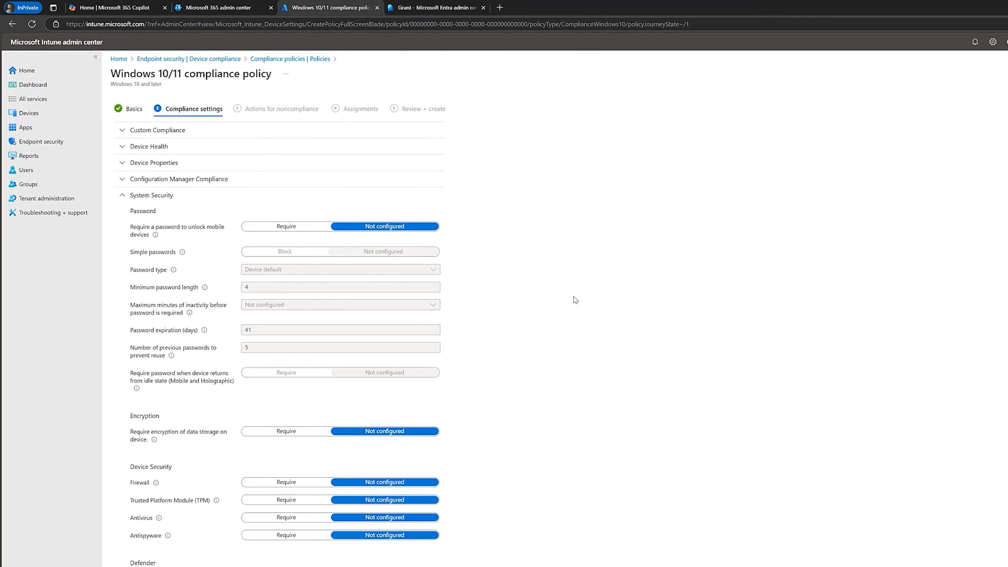
scroll(568, 312, "down", 3)
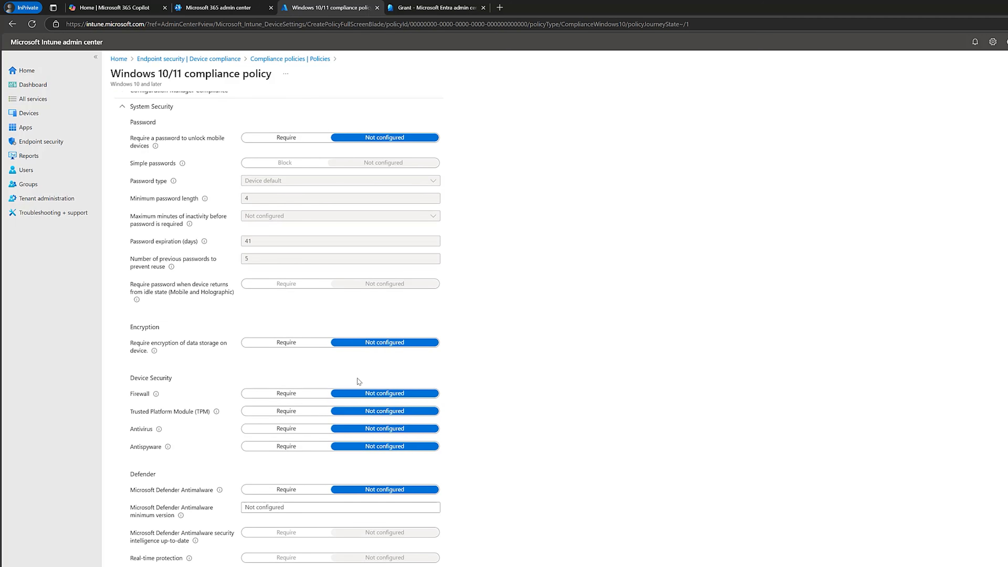
left_click(286, 393)
left_click(293, 412)
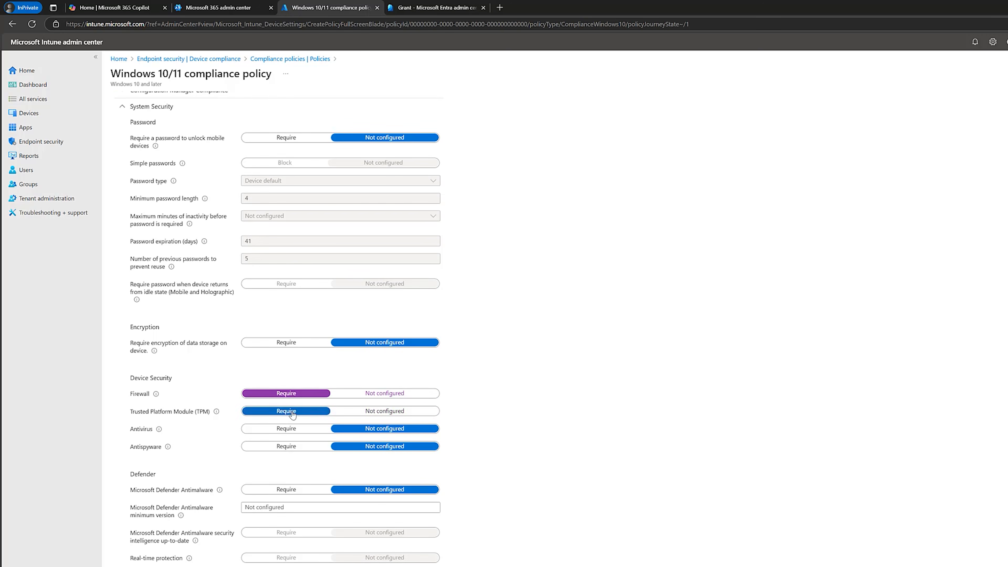
left_click(281, 429)
left_click(279, 447)
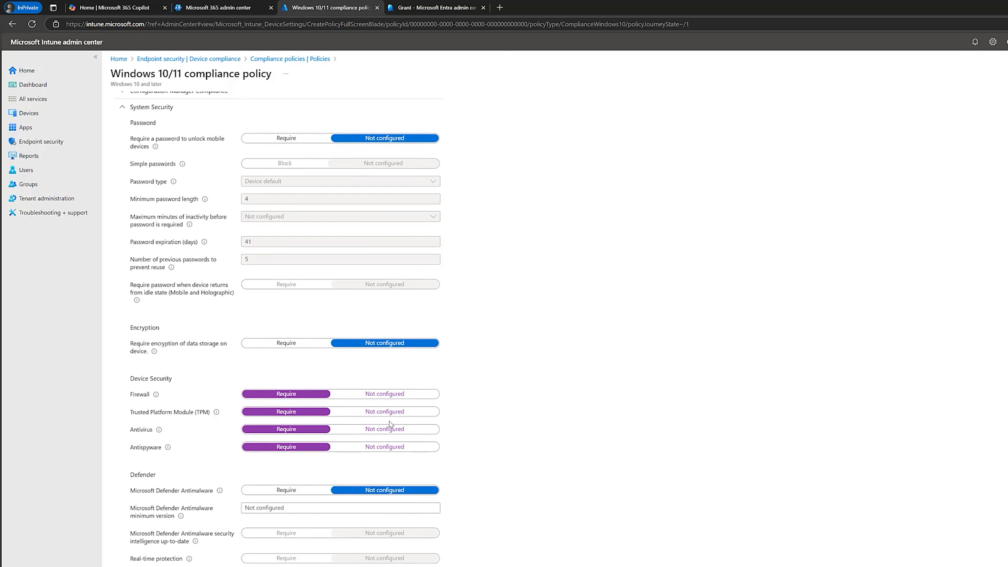
Review the options available in the Device Health and Device Properties compliance settings.
scroll(390, 424, "up", 3)
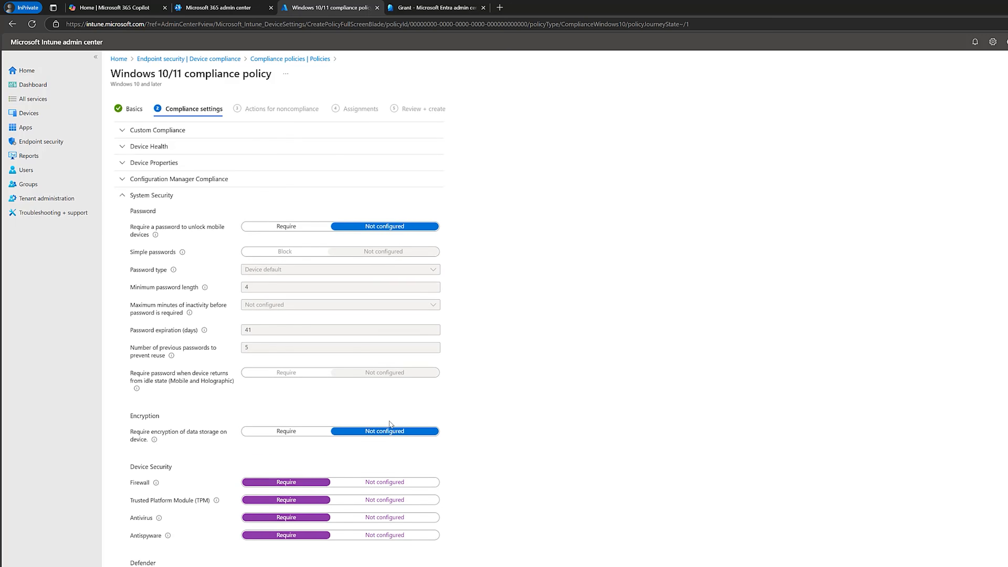
left_click(121, 147)
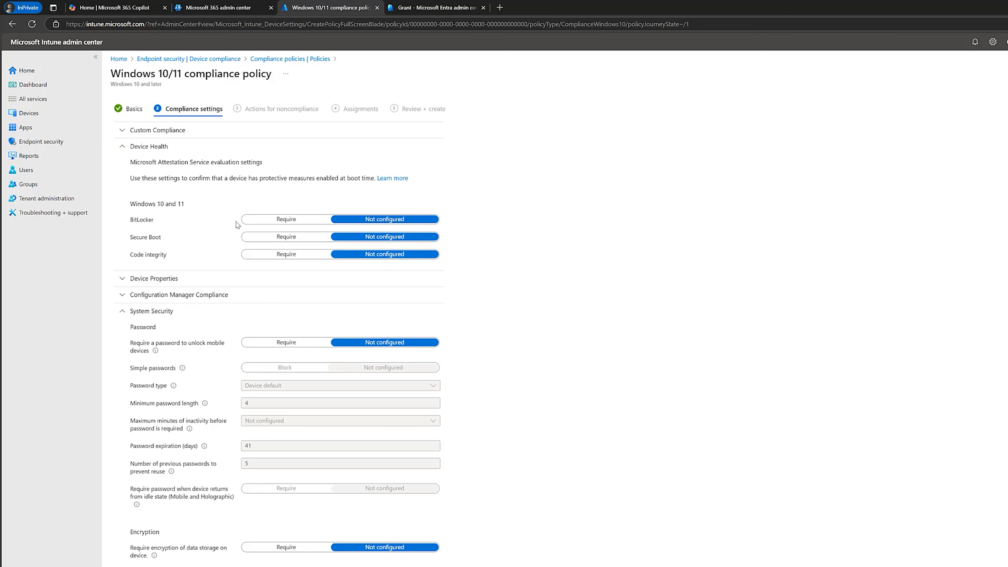
left_click(120, 147)
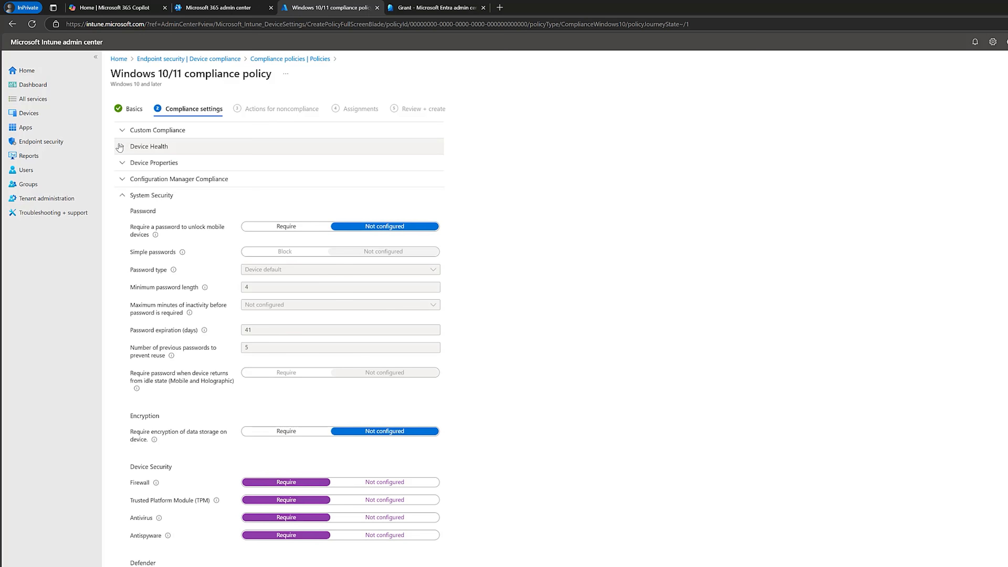
left_click(121, 163)
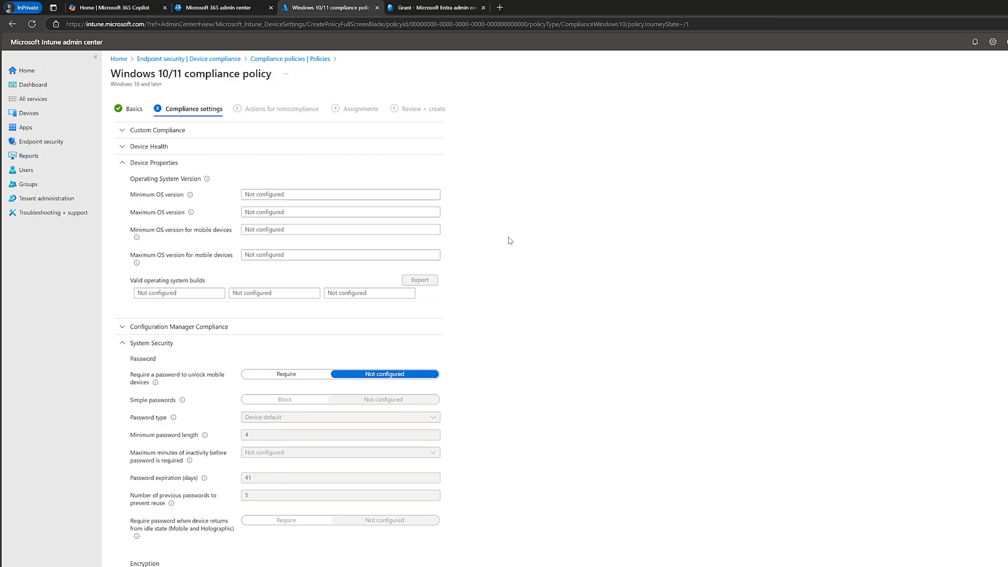
Proceed to the actions for noncompliance and view the additional actions that can be chosen.
left_click(179, 566)
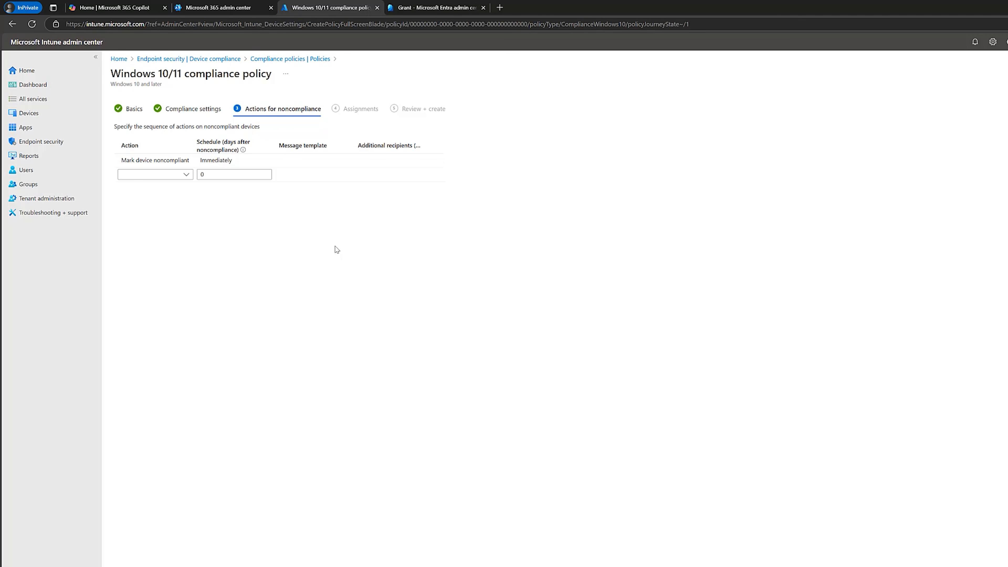
left_click(183, 177)
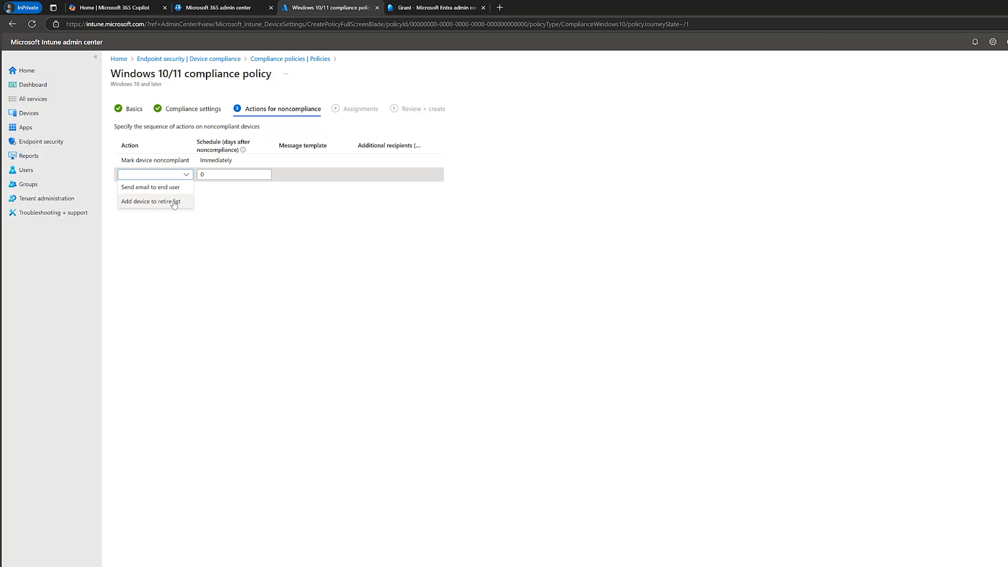
Return to the Ensure Device Compliance policy in the Microsoft Entra admin center and set its enable state to On.
left_click(412, 7)
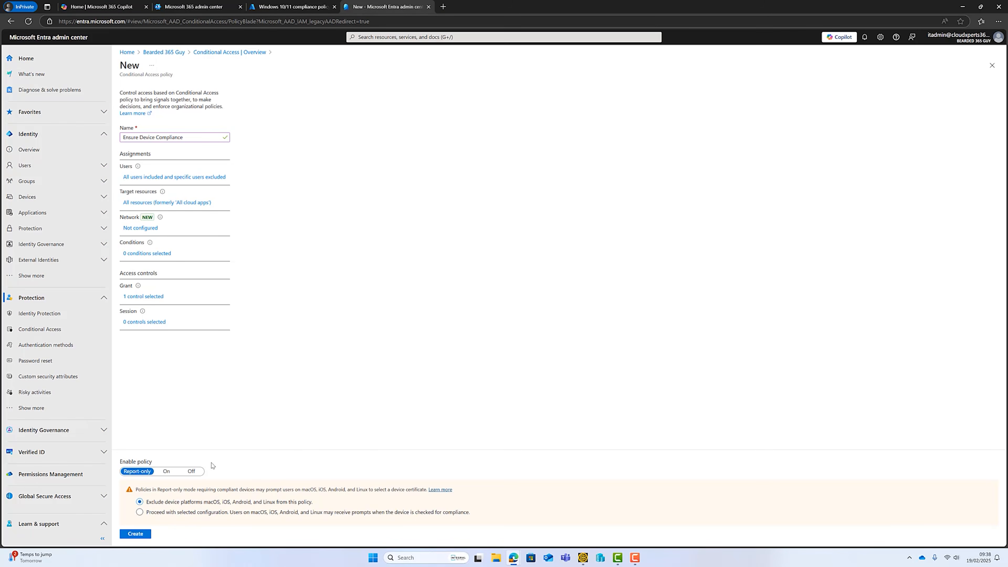
left_click(167, 472)
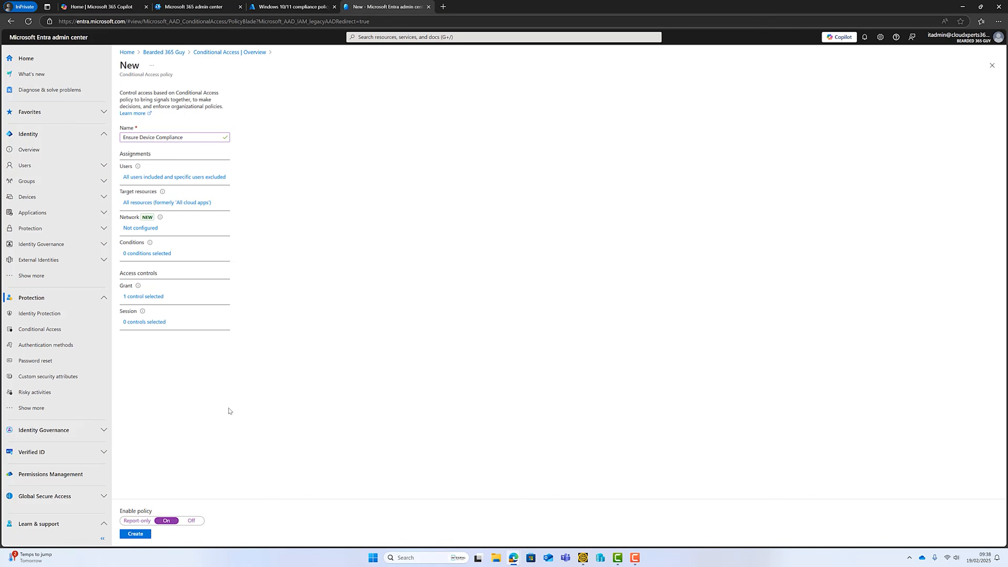
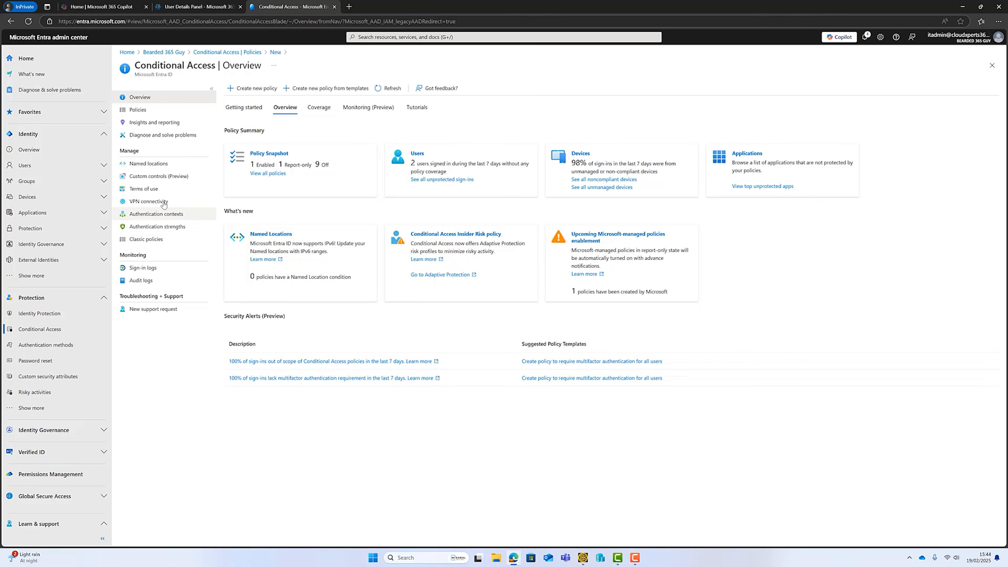
Start a new IP ranges named location for Conditional Access, name it Head Office, and mark it as a trusted location.
left_click(151, 164)
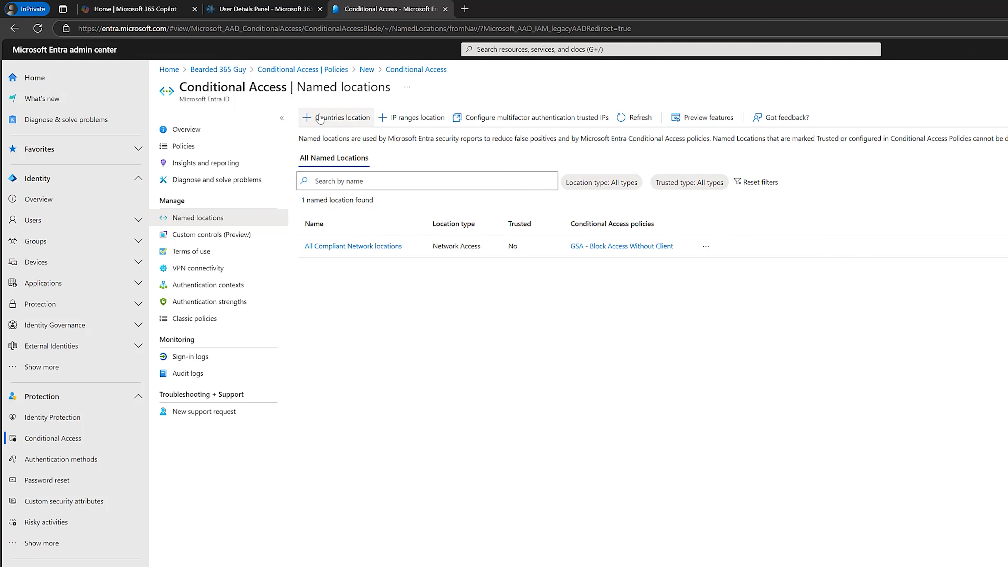
left_click(420, 118)
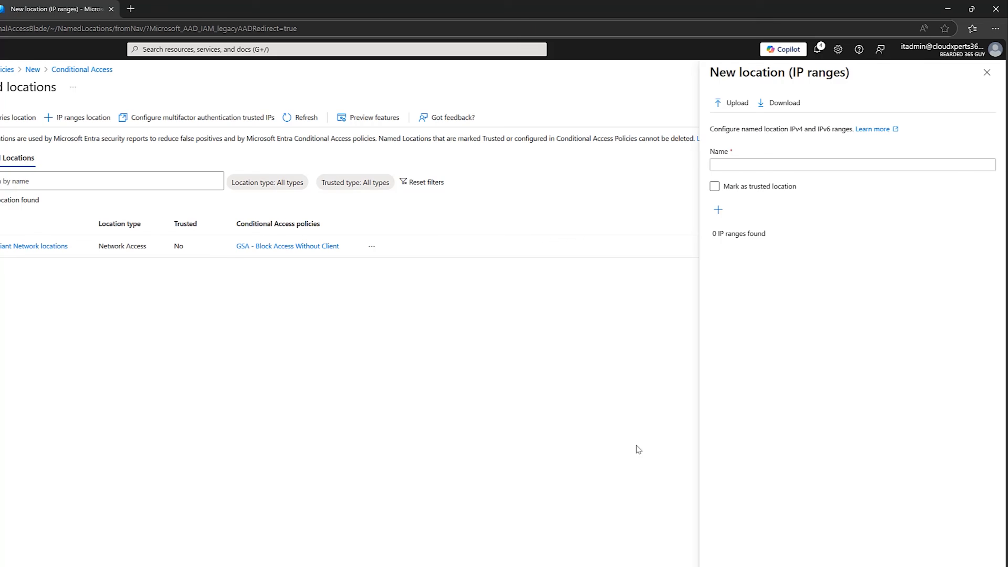
left_click(784, 166)
type("Head Office")
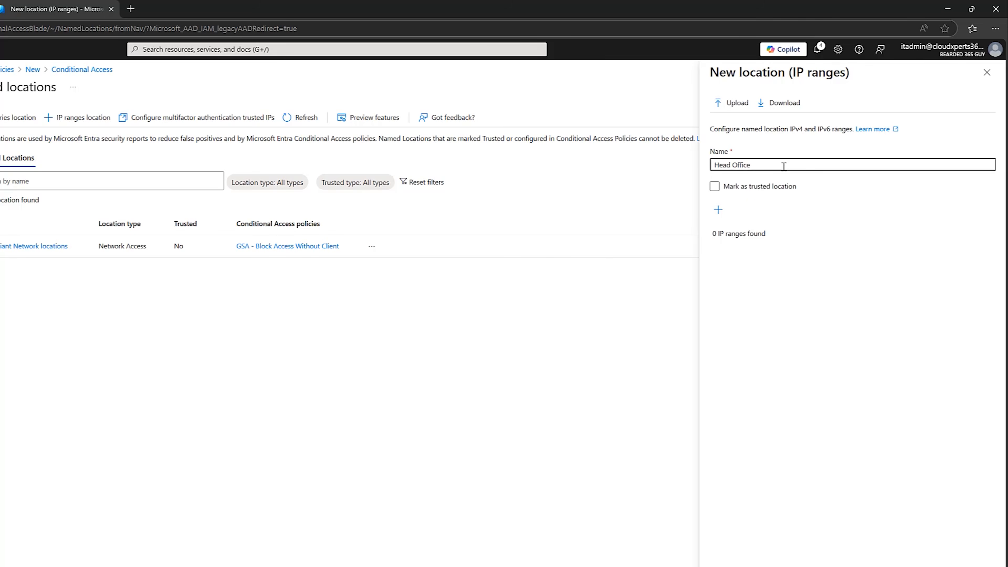
left_click(716, 187)
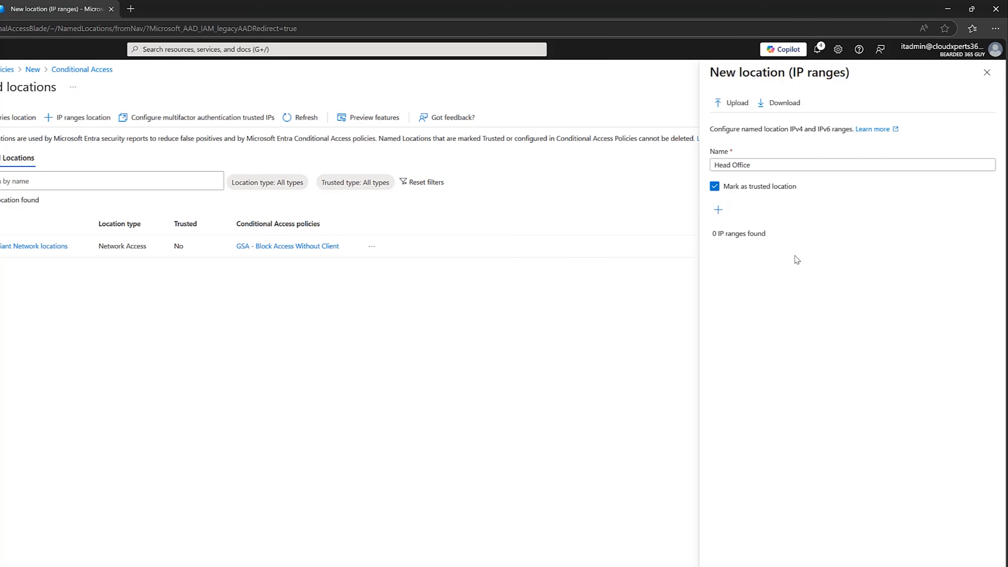
Add the office's IP range to the Head Office location and create it.
left_click(719, 210)
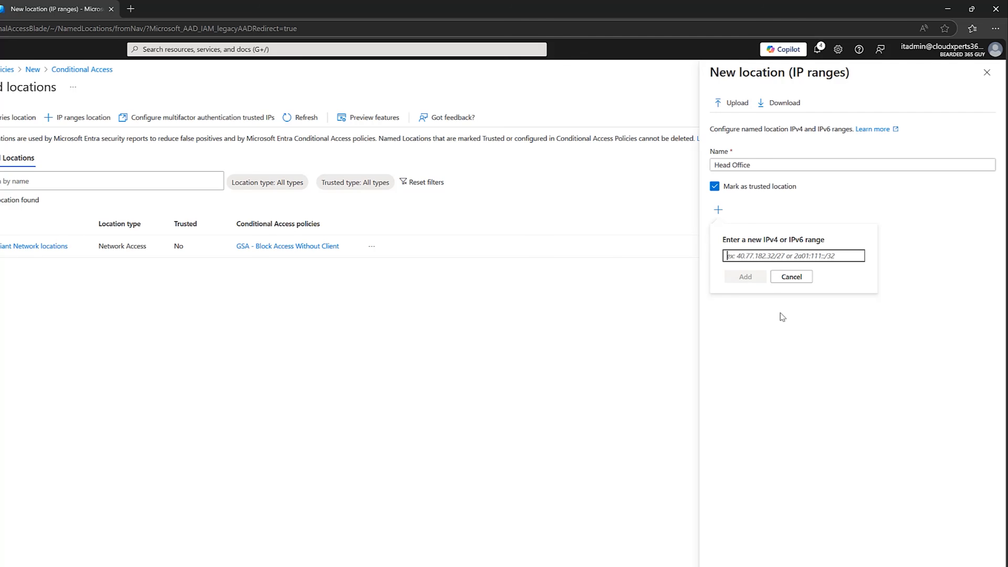
key("ctrl+v")
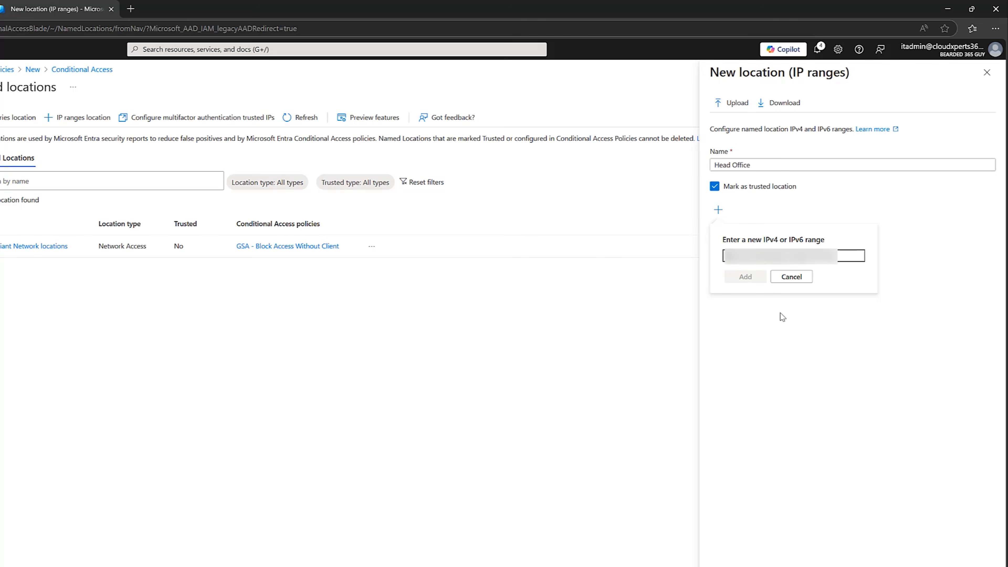
left_click(745, 278)
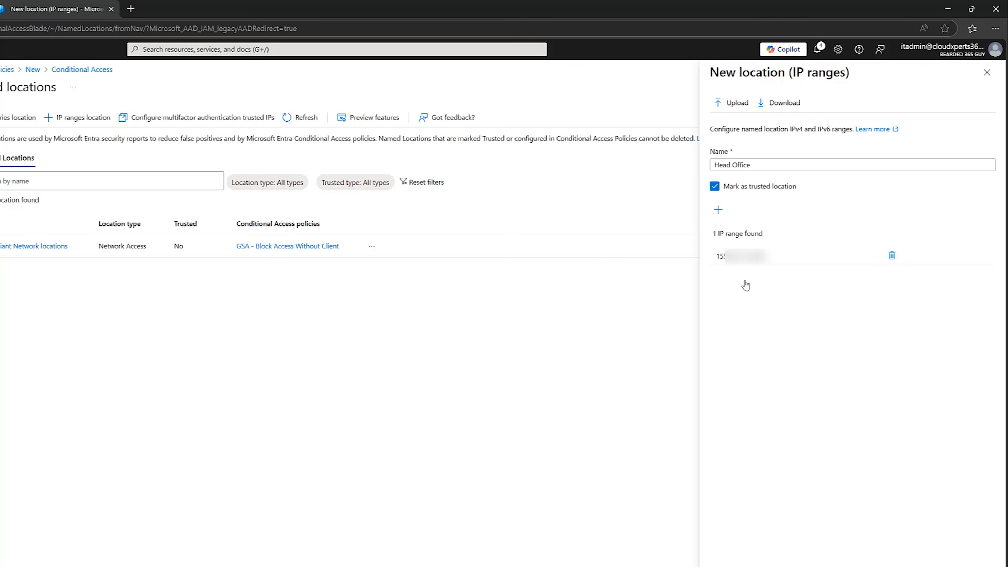
left_click(767, 558)
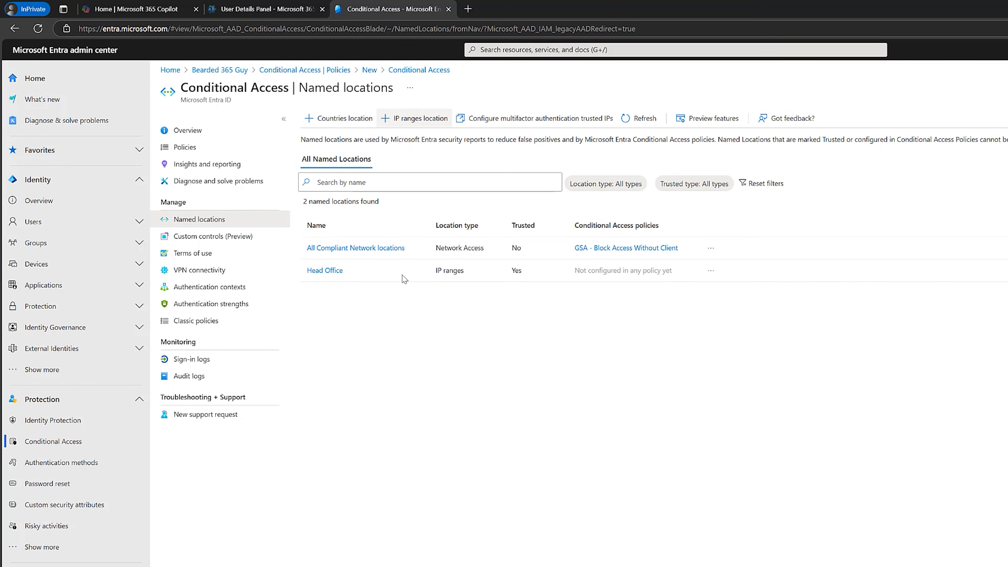
Start a new Conditional Access policy named Enforce Location Policy.
left_click(228, 147)
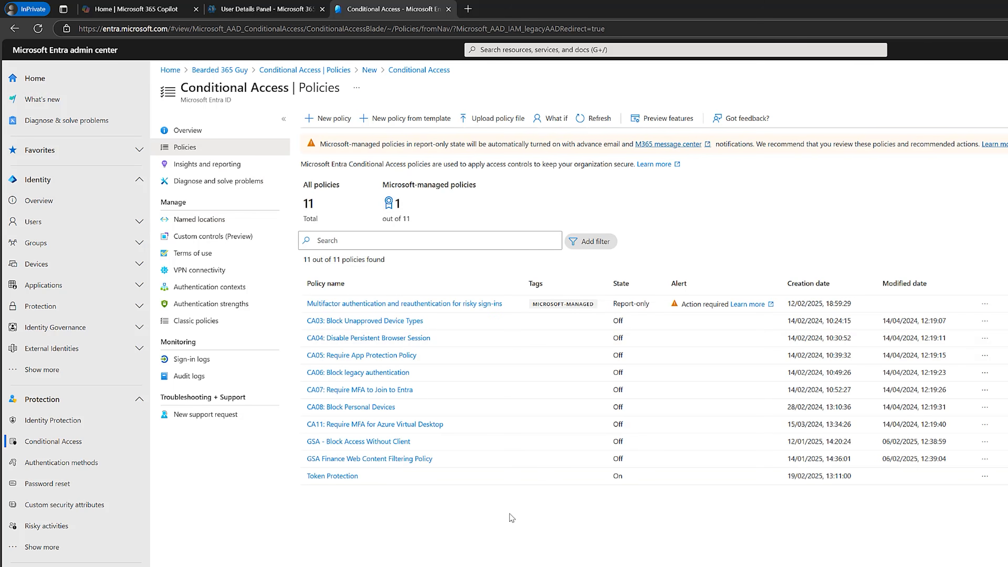
left_click(332, 119)
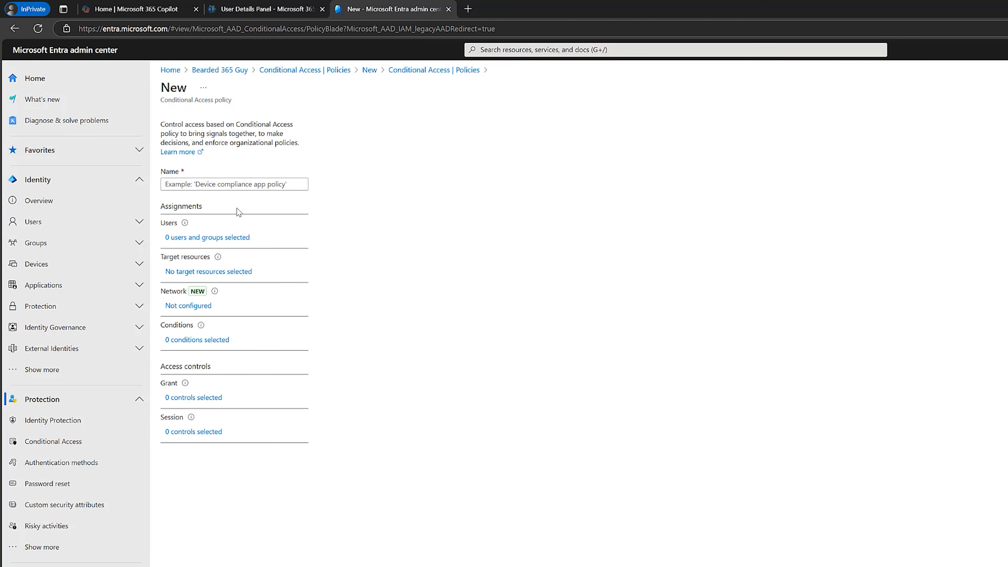
left_click(221, 186)
type("Enforce Location Policy")
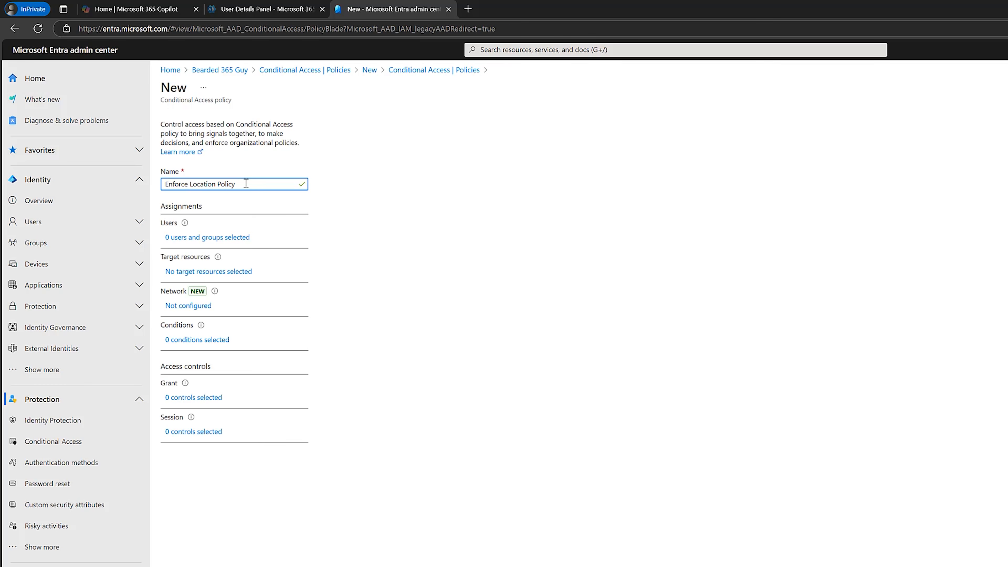
Assign the policy to all users and target all resources (formerly 'All cloud apps').
left_click(231, 239)
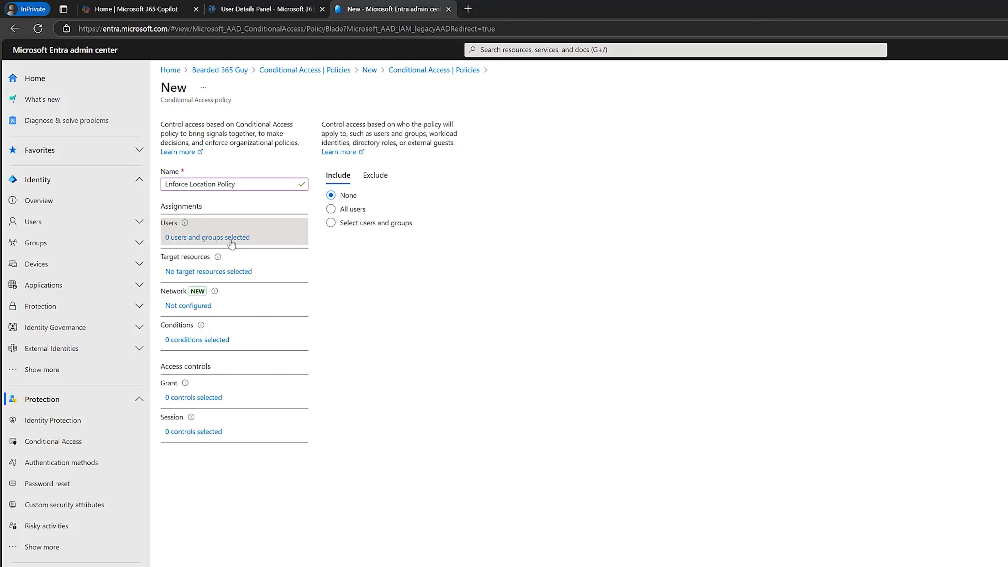
left_click(331, 209)
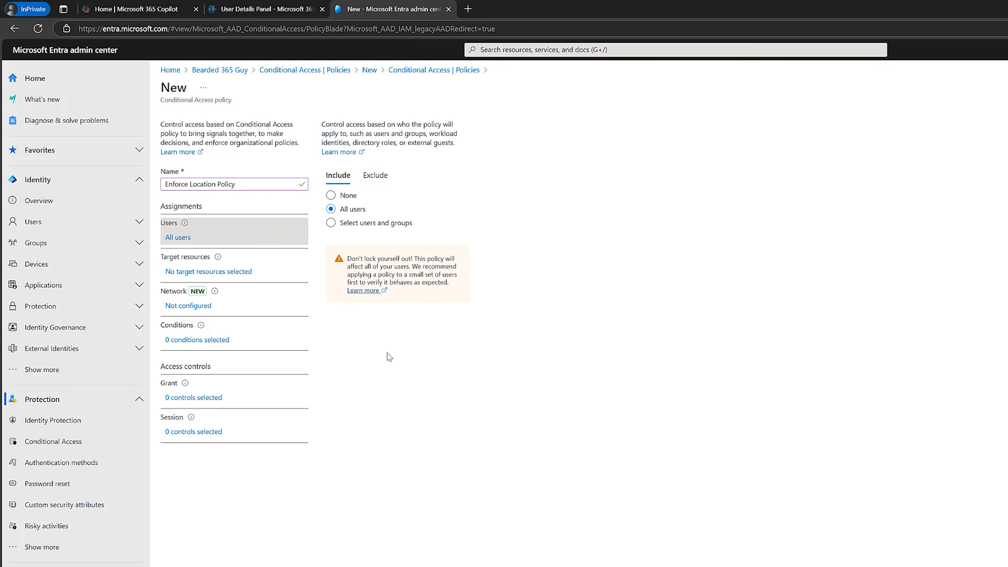
left_click(238, 274)
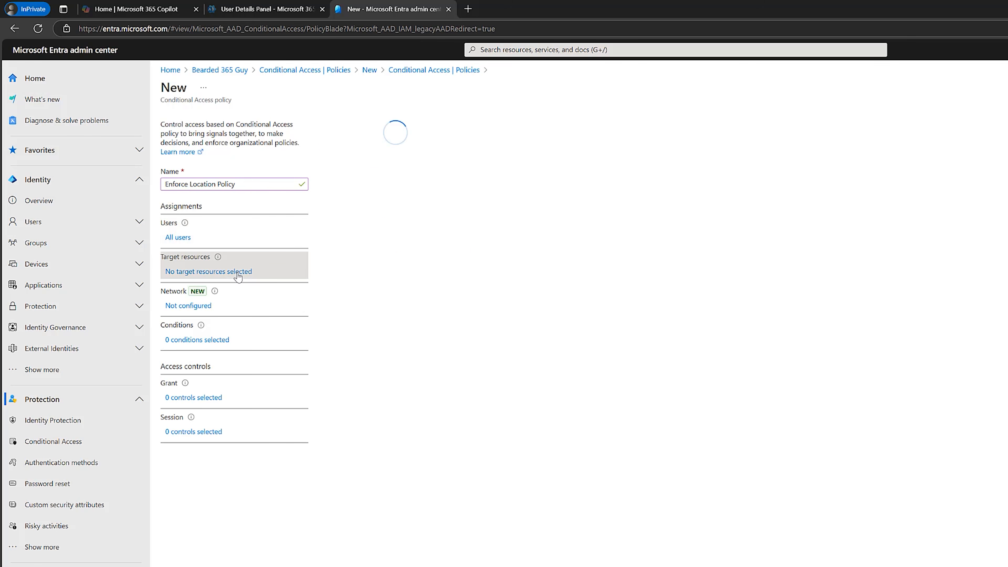
left_click(331, 254)
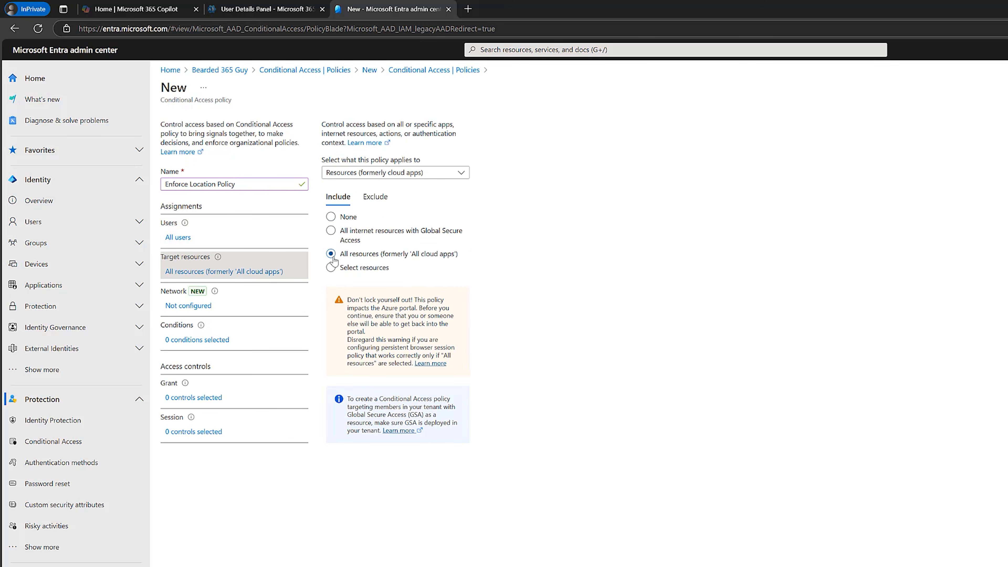
Configure the policy's network assignment to include selected networks and locations, choosing Head Office.
left_click(214, 305)
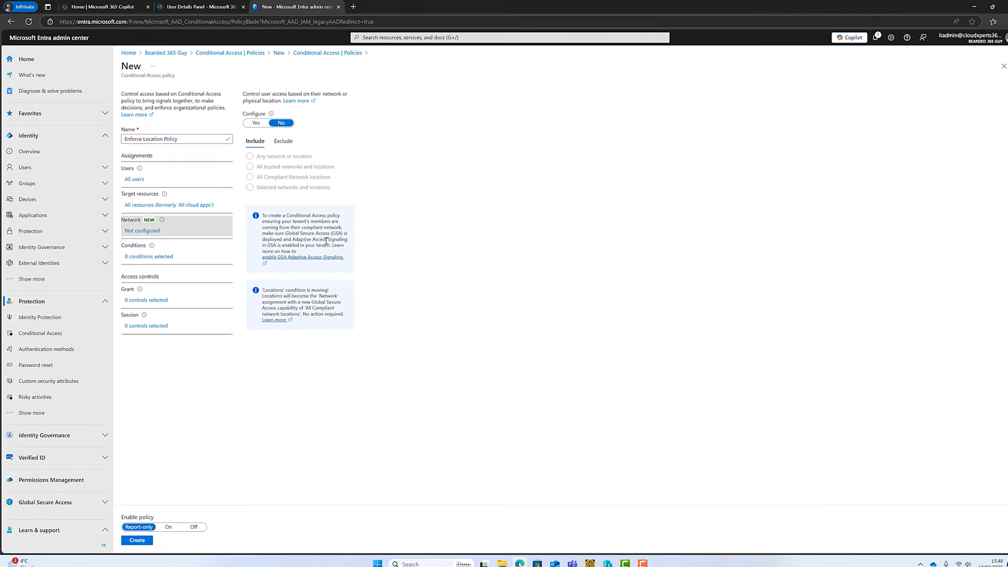
left_click(253, 121)
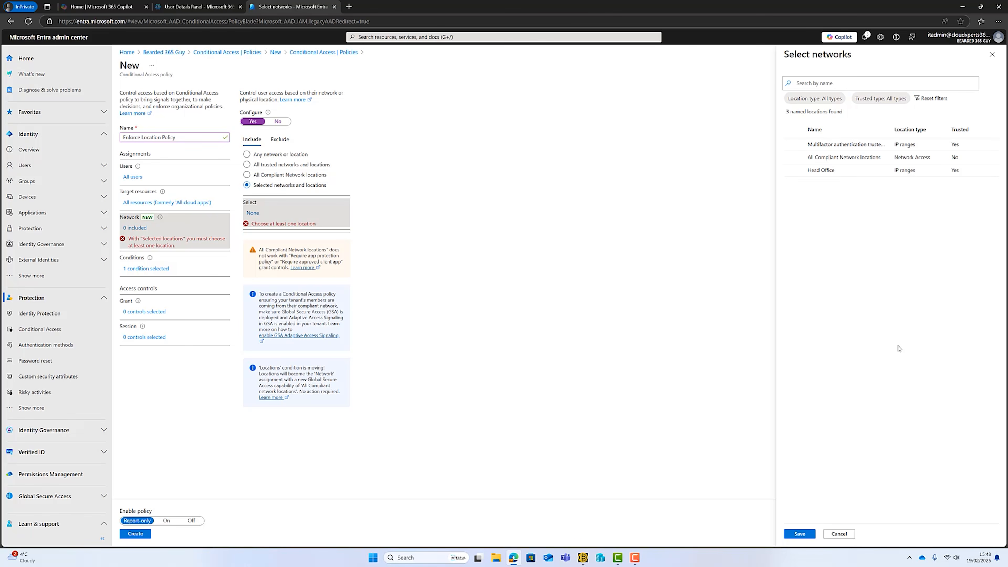
left_click(795, 172)
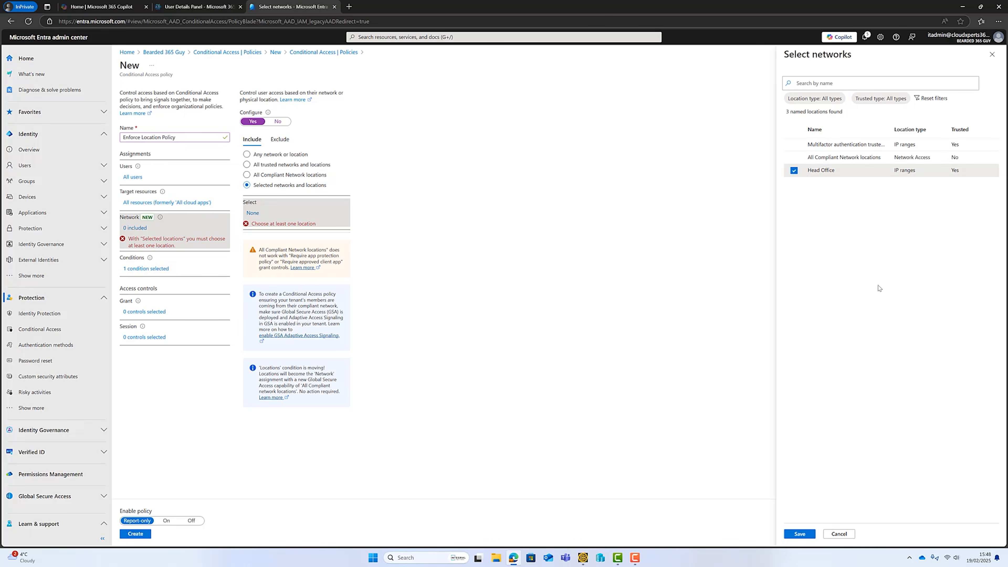
left_click(805, 533)
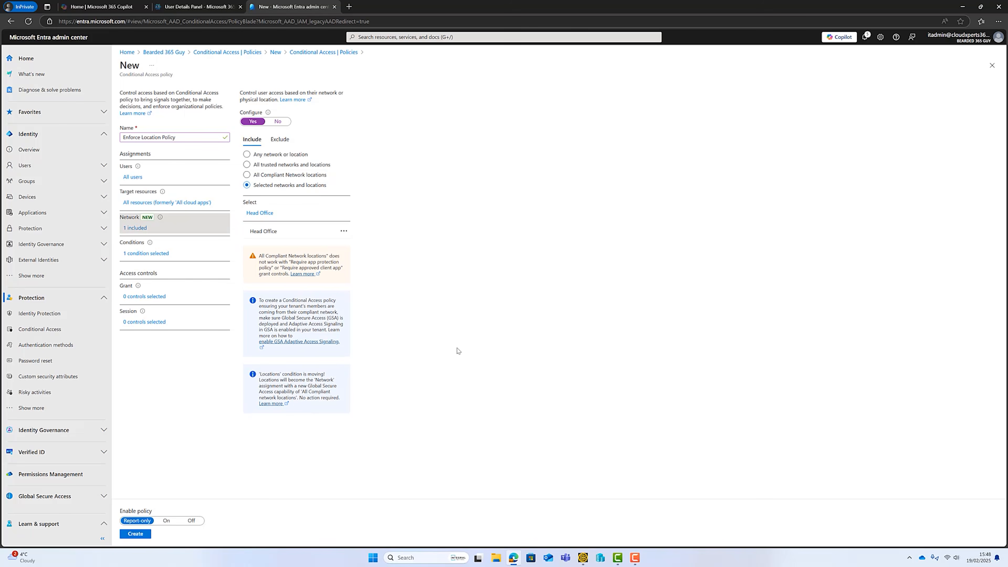
Open the policy's grant controls and look through the available authentication strengths.
left_click(157, 296)
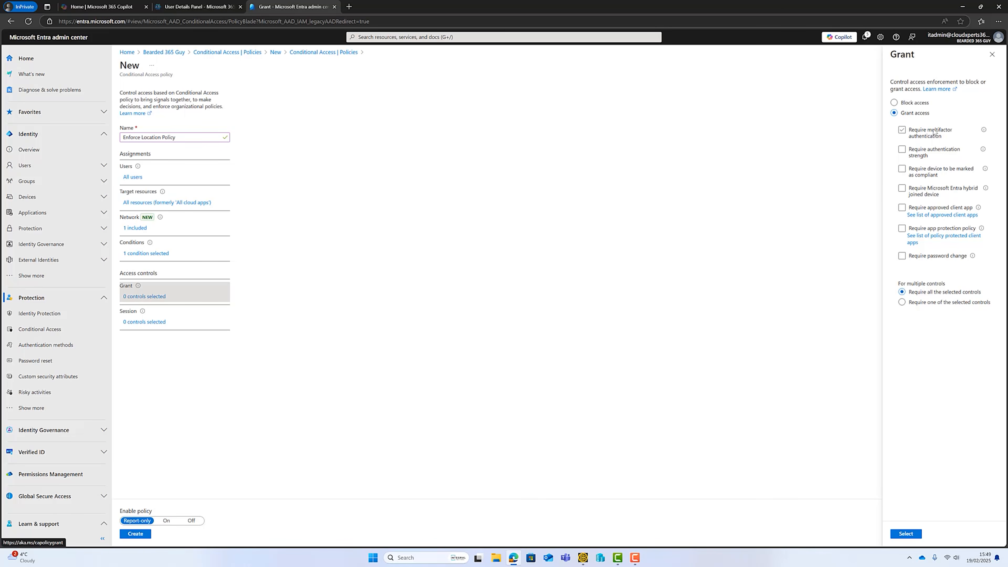
left_click(903, 131)
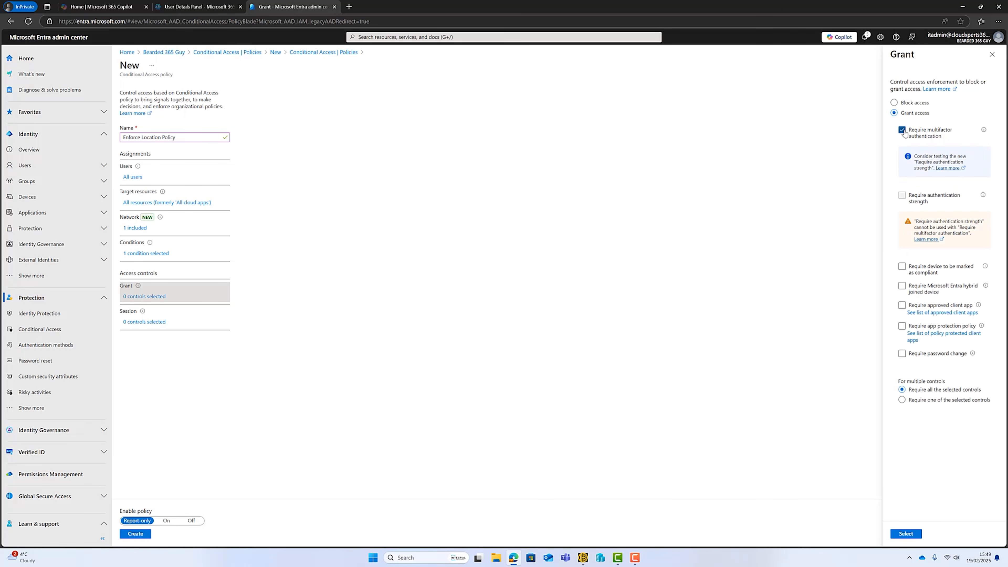
left_click(903, 132)
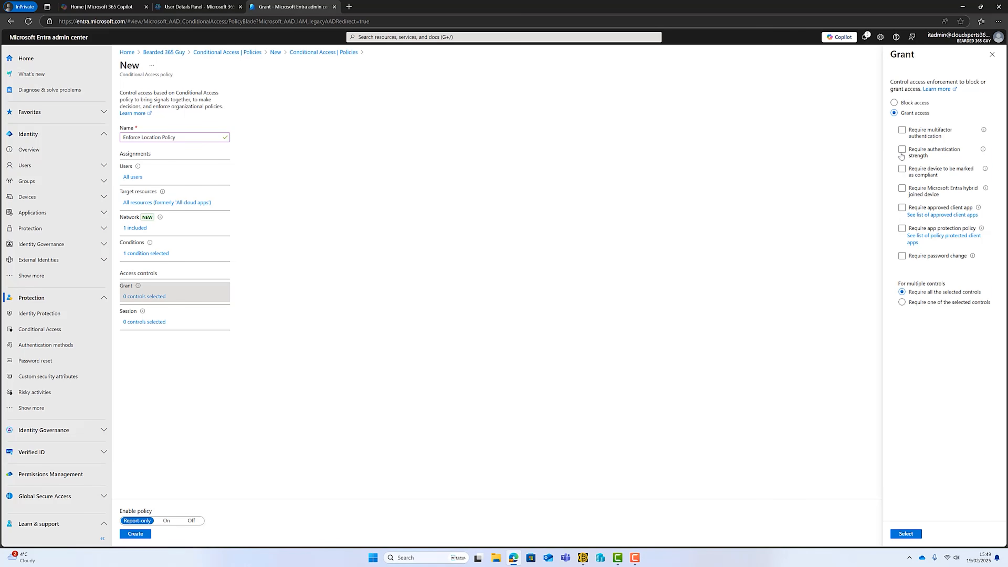
left_click(902, 151)
left_click(955, 219)
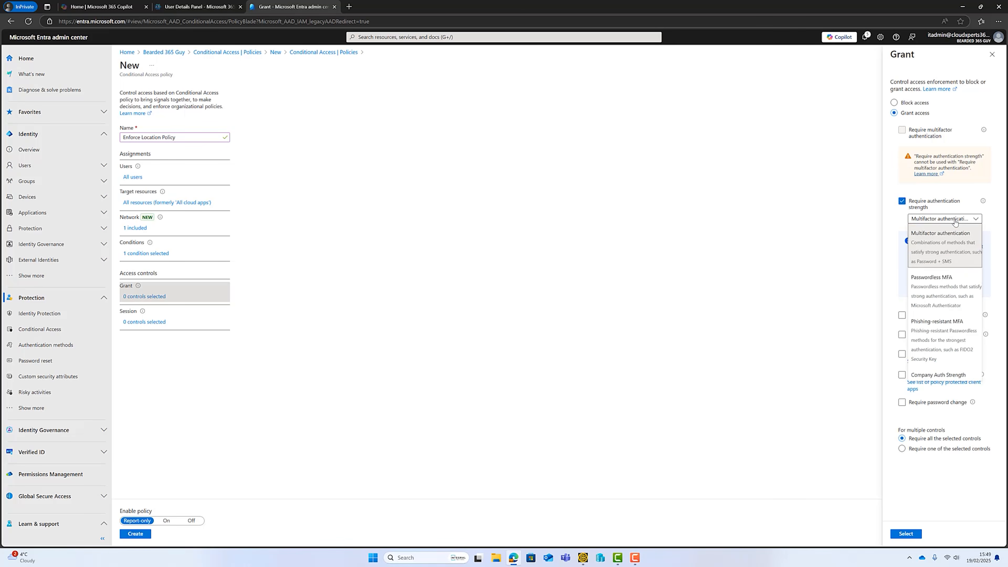
left_click(960, 202)
Require multifactor authentication as the grant control and apply the selection to the policy.
left_click(902, 130)
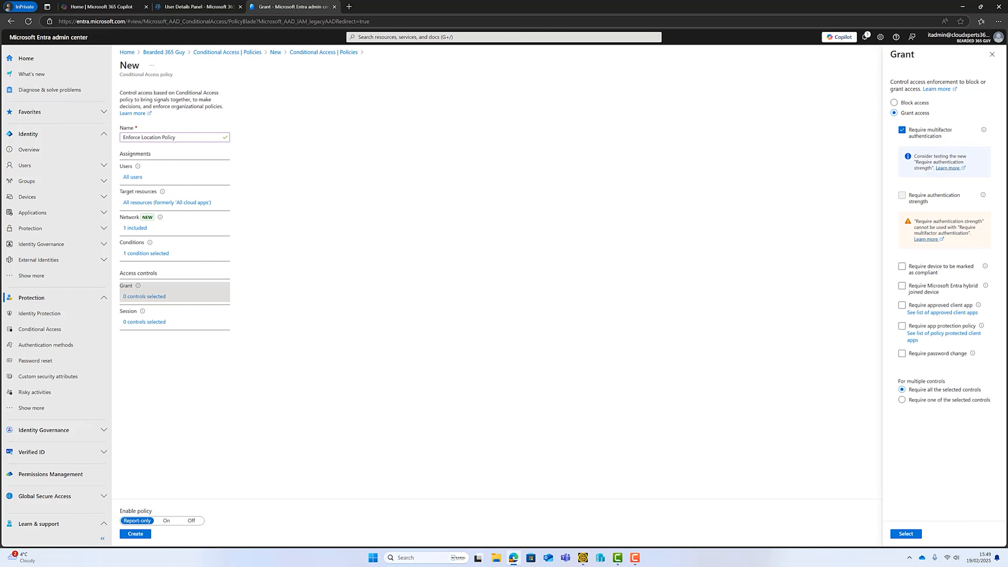
left_click(138, 327)
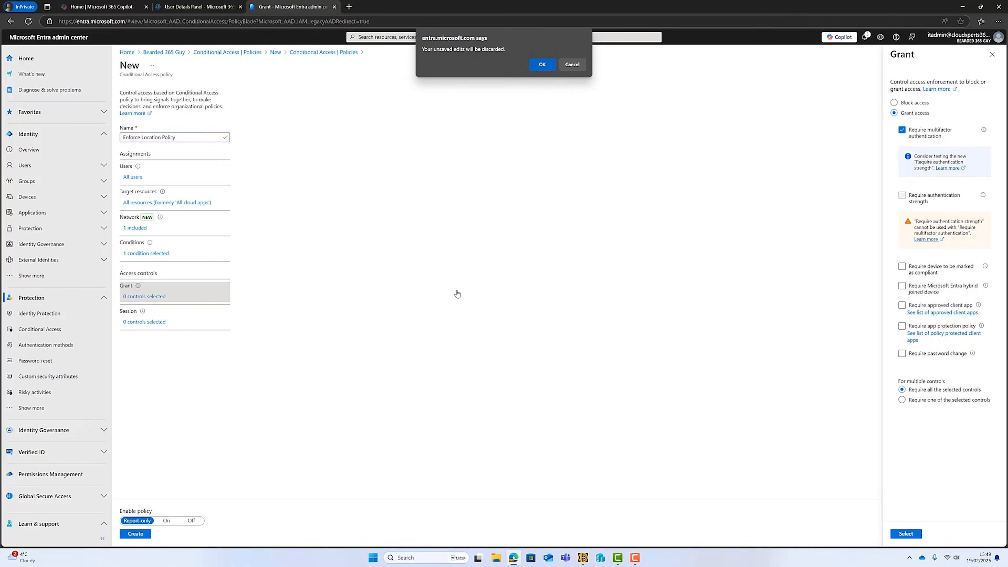
left_click(578, 64)
left_click(907, 533)
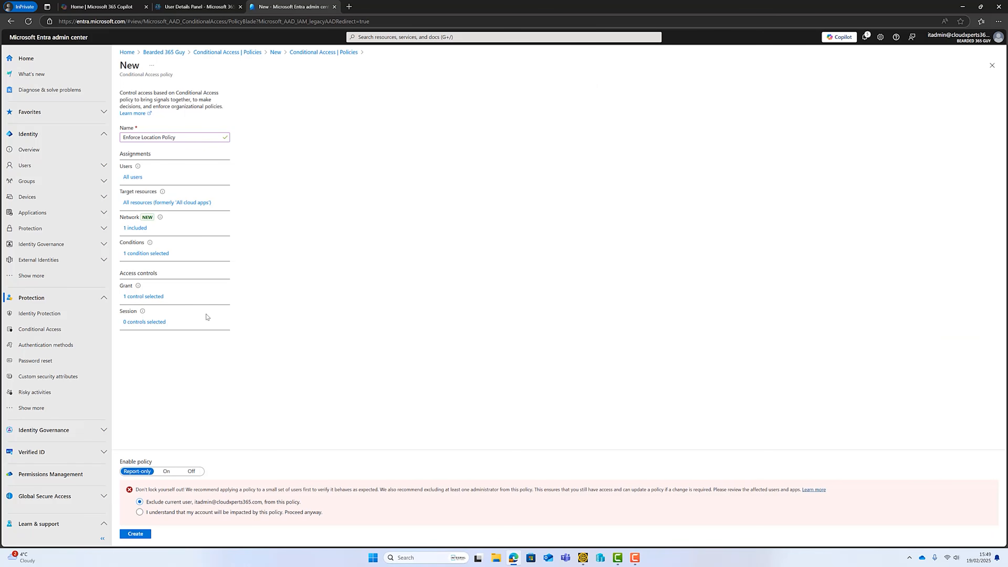
Customize continuous access evaluation in the session controls to strictly enforce location policies (Preview), and apply it.
left_click(147, 323)
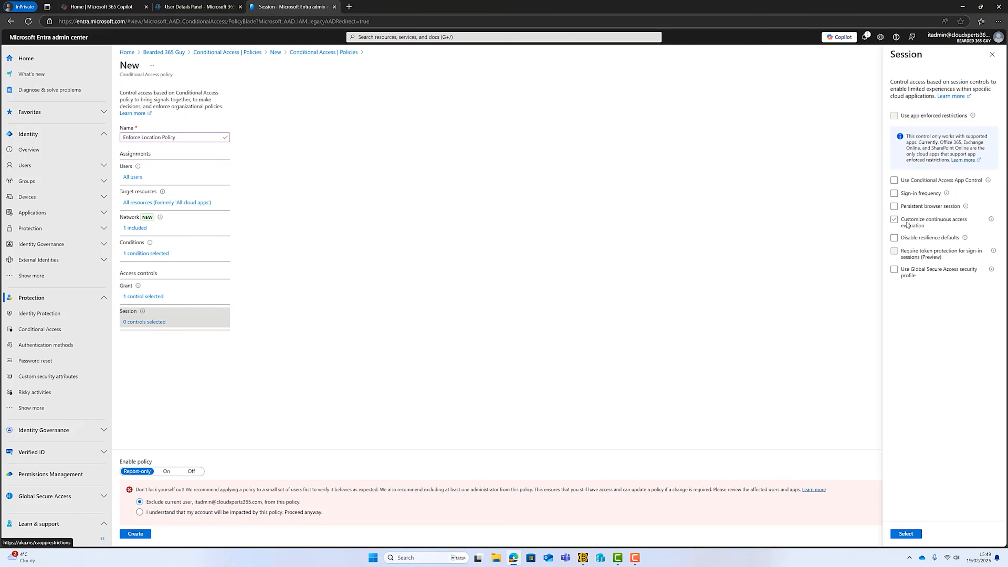
mouse_move(991, 219)
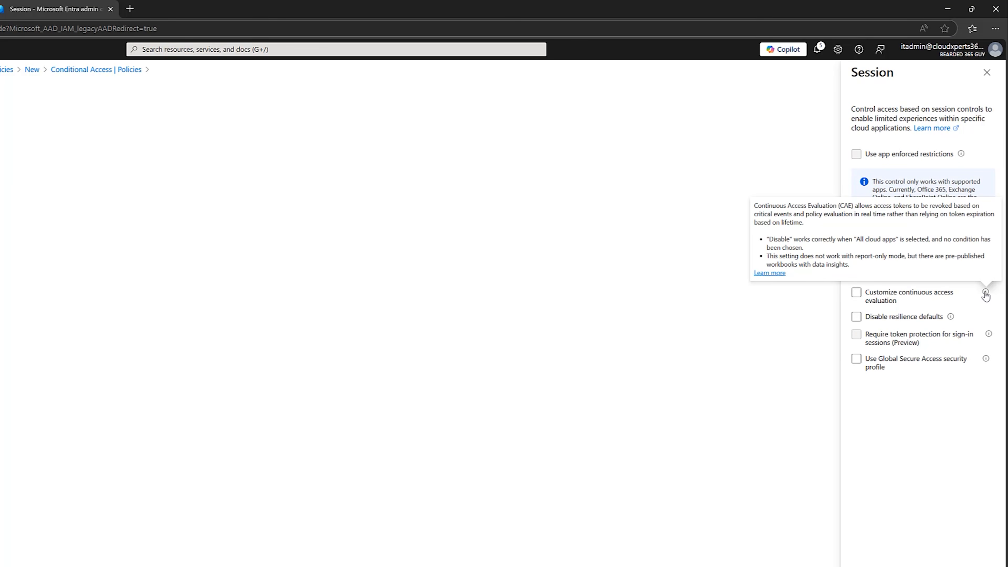
left_click(856, 294)
left_click(867, 332)
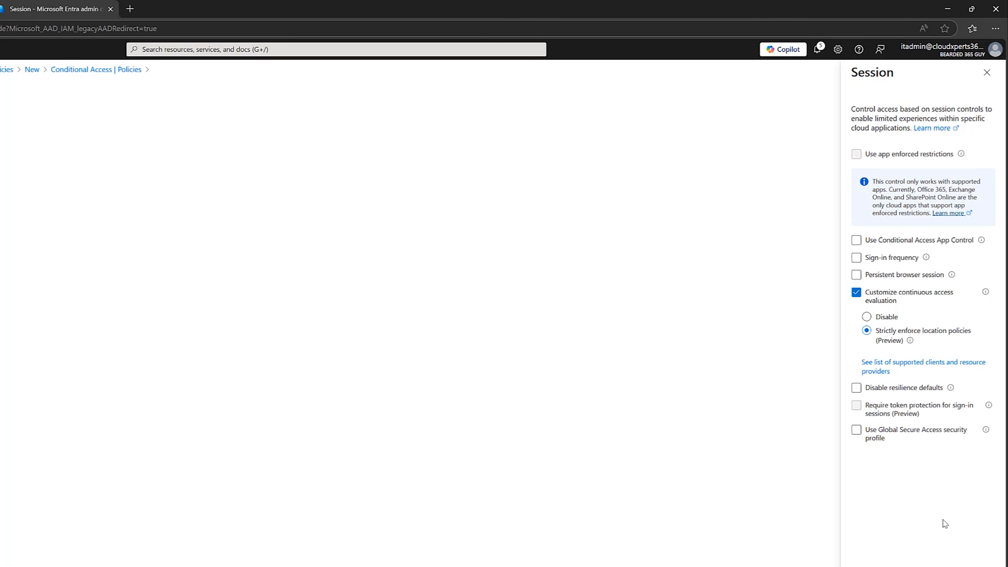
left_click(906, 534)
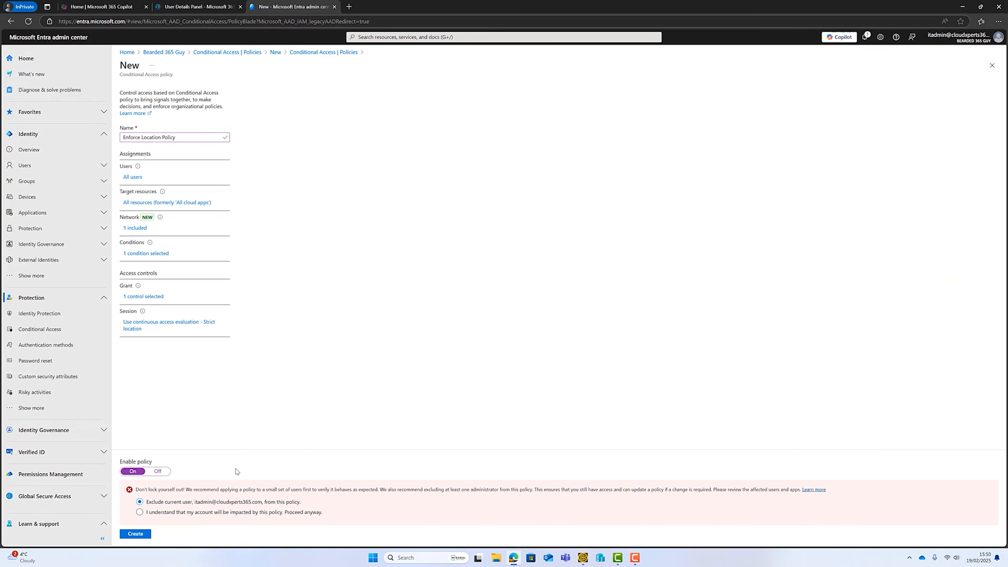
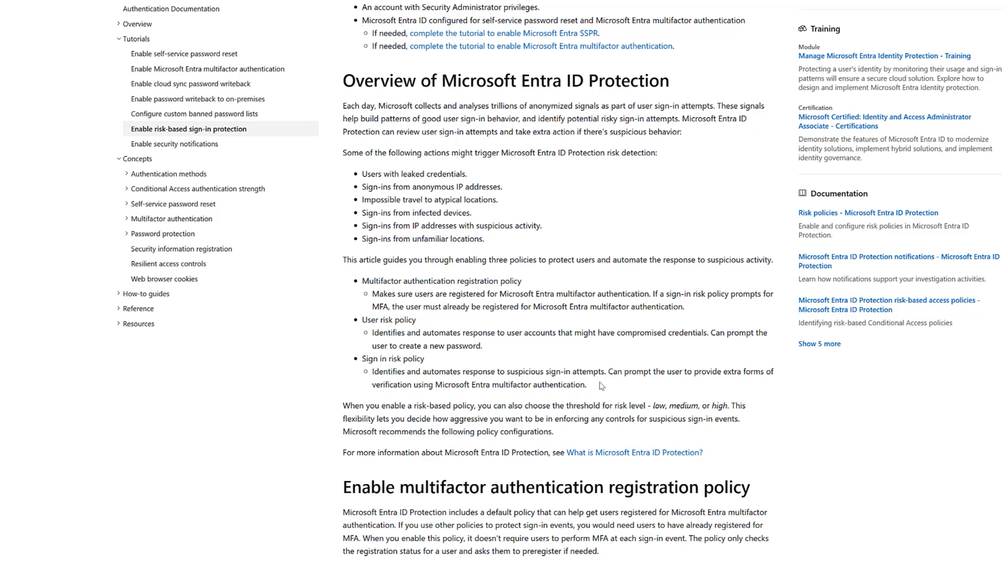
Start a new Conditional Access policy in the Entra admin center and name it "Sign in risk policy", as in the Microsoft Learn article.
left_click_drag(587, 385, 366, 366)
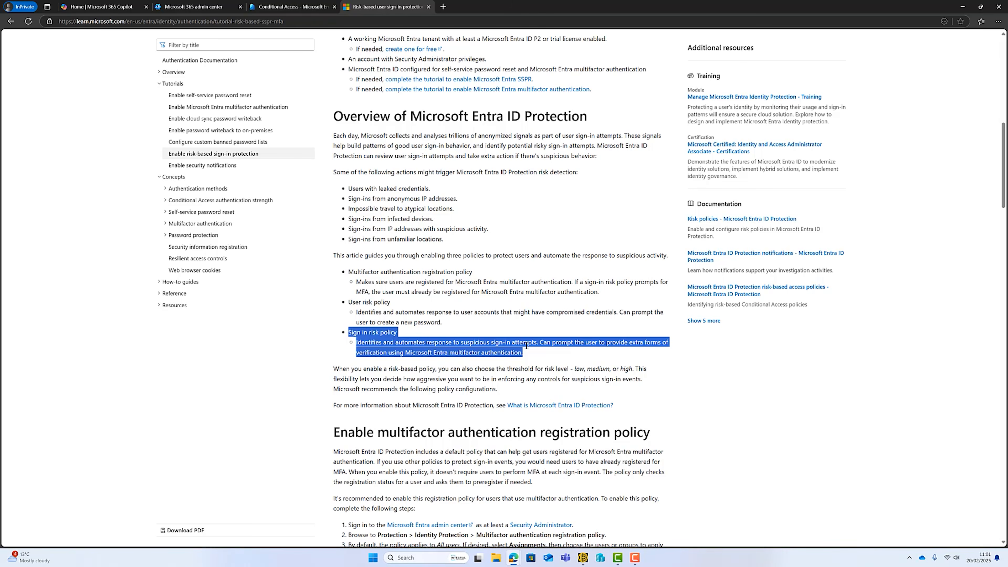
left_click(253, 3)
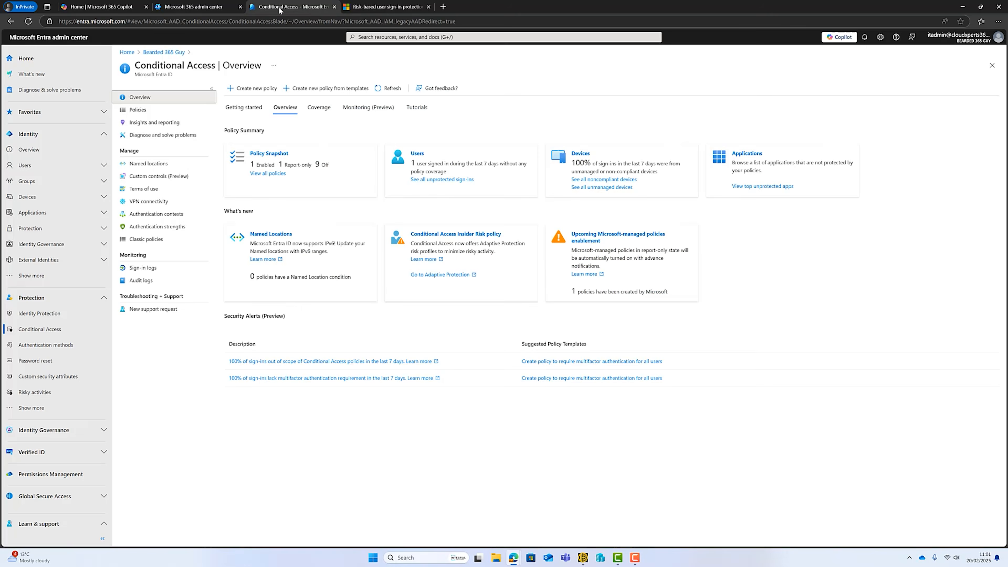
left_click(263, 93)
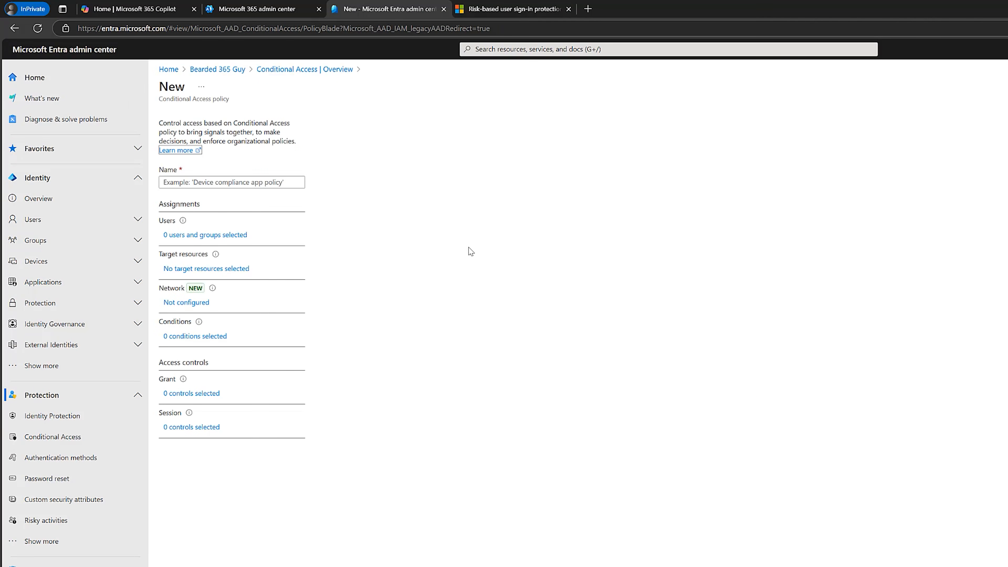
key("Tab")
type("Sign in risk policy")
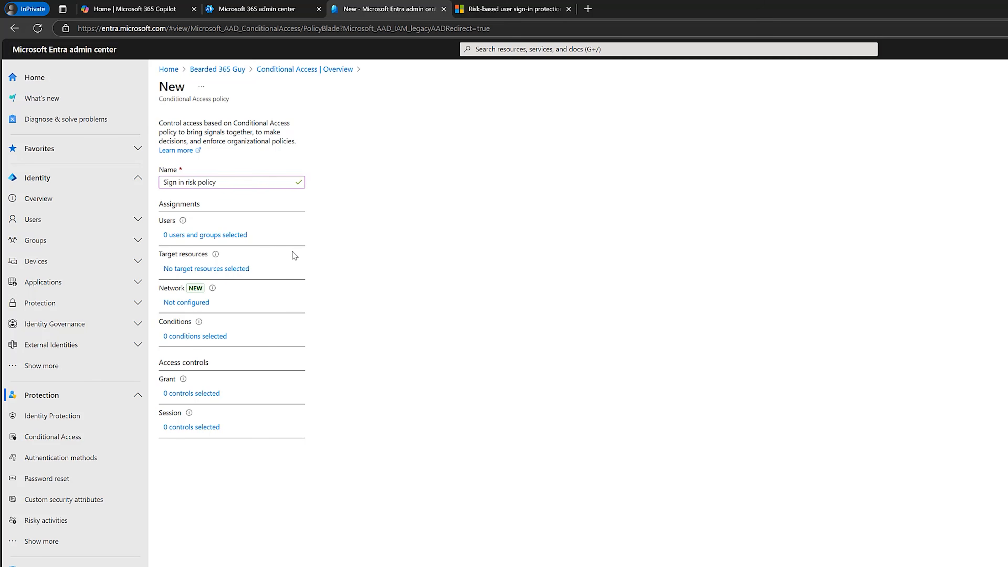
Assign the sign-in risk policy to all users and target all resources (formerly 'All cloud apps').
left_click(217, 235)
left_click(333, 207)
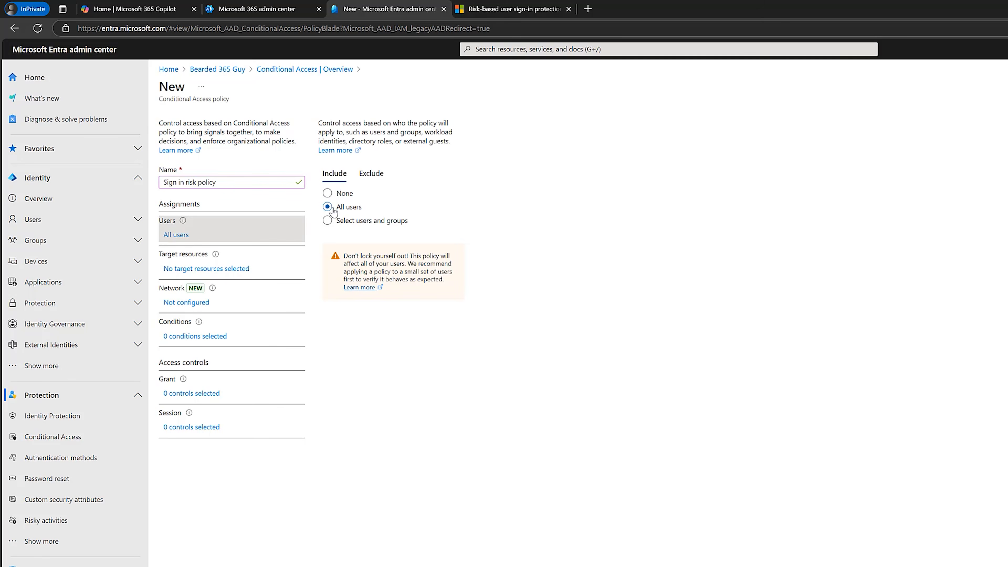
left_click(206, 274)
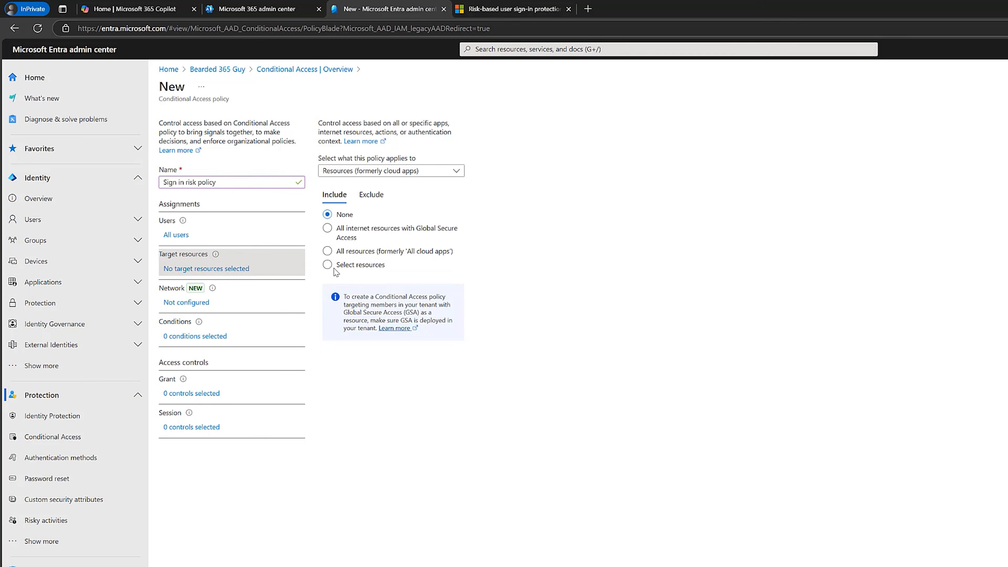
left_click(332, 252)
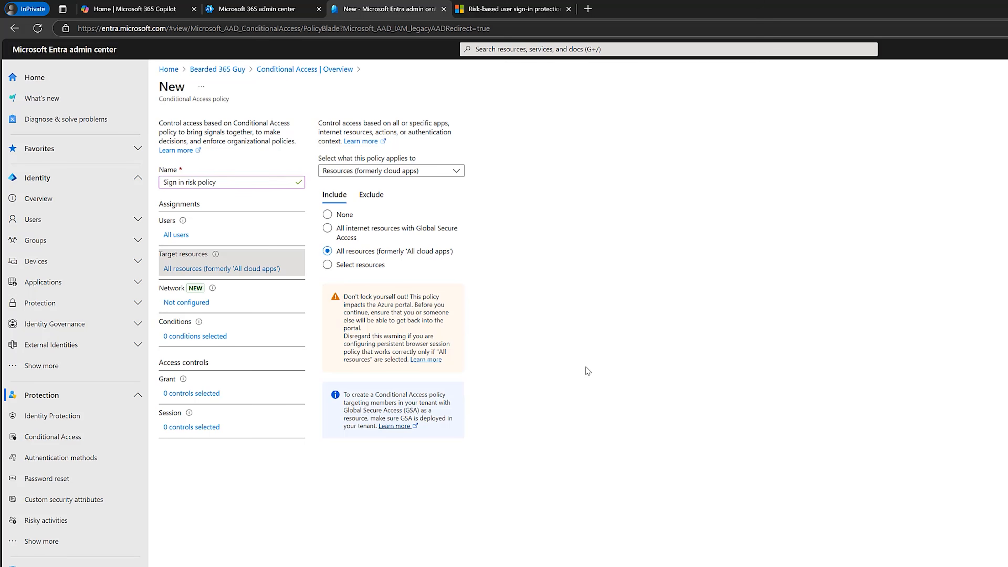
Configure the policy's sign-in risk condition to apply to the High and Medium risk levels.
left_click(203, 337)
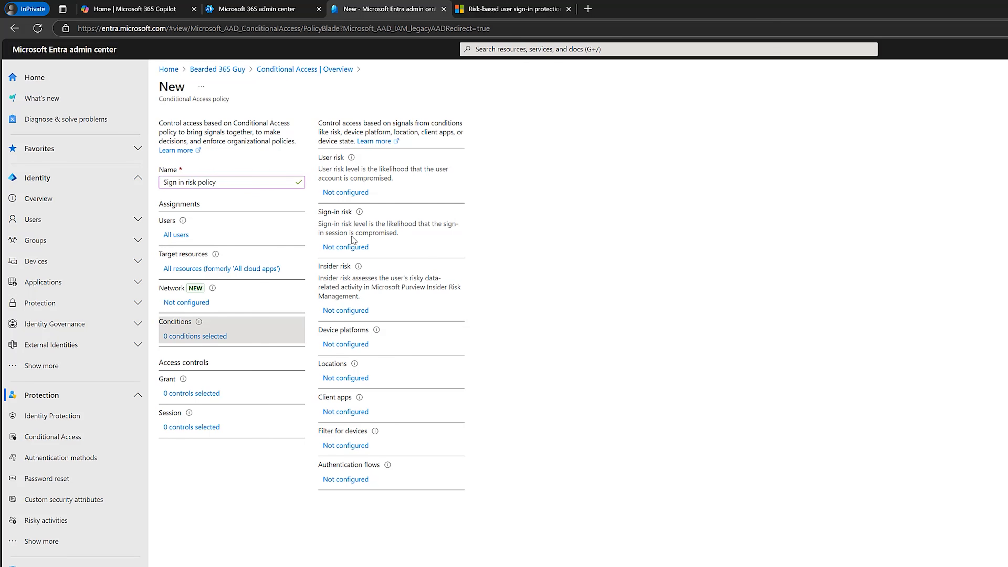
left_click(332, 247)
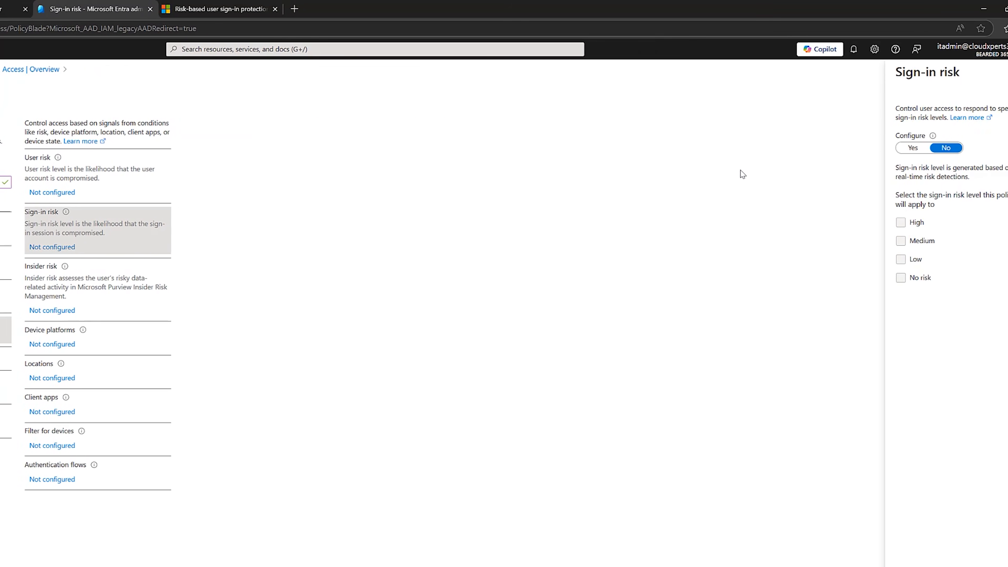
left_click(883, 150)
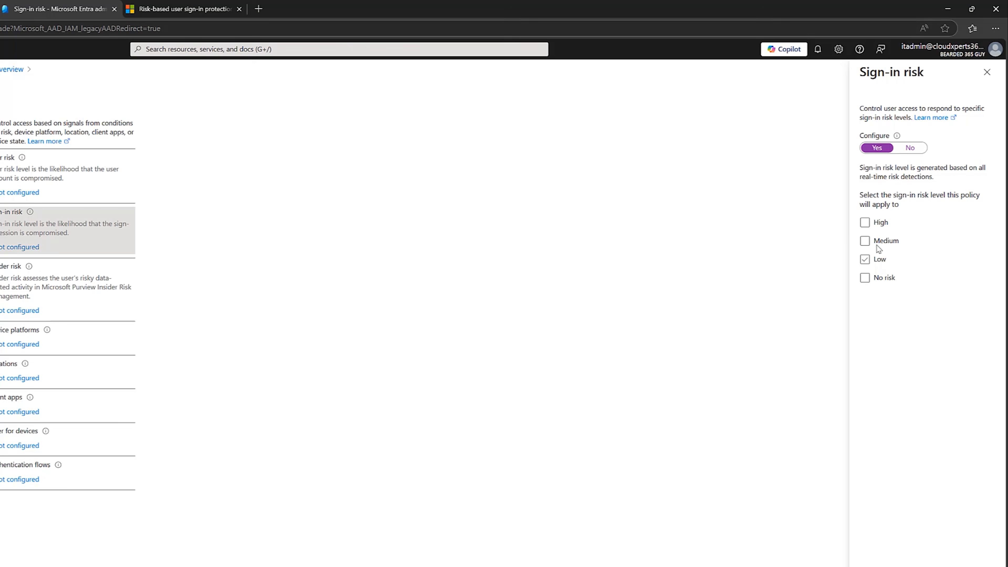
left_click(865, 222)
left_click(865, 241)
left_click(879, 565)
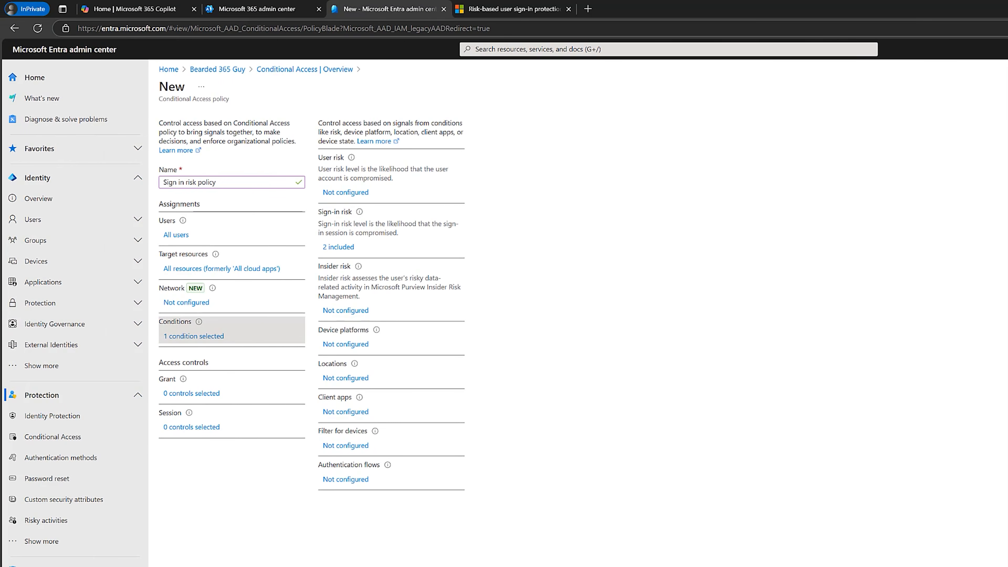
Require multifactor authentication as the grant control of the sign-in risk policy and apply the selection.
left_click(194, 393)
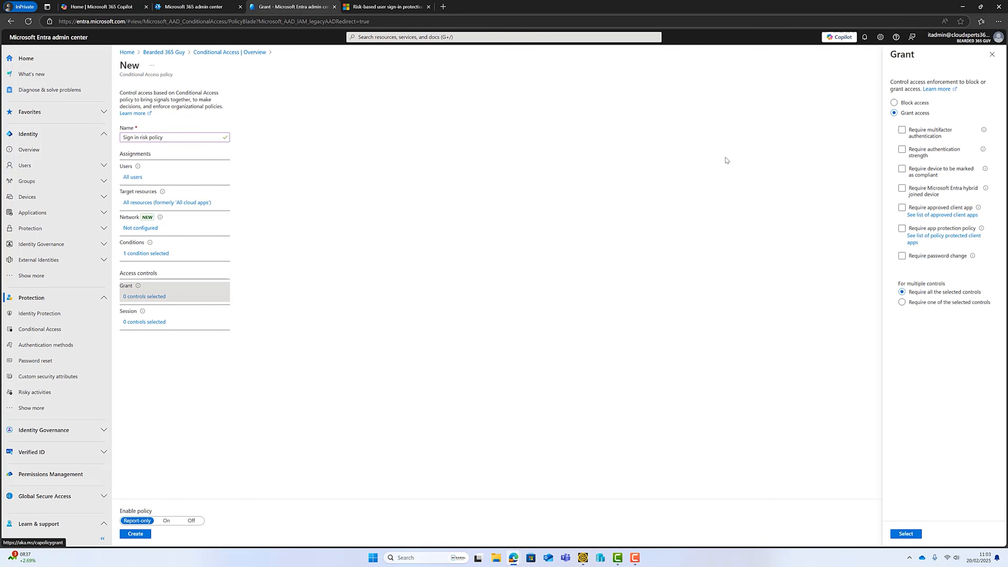
left_click(900, 131)
left_click(901, 131)
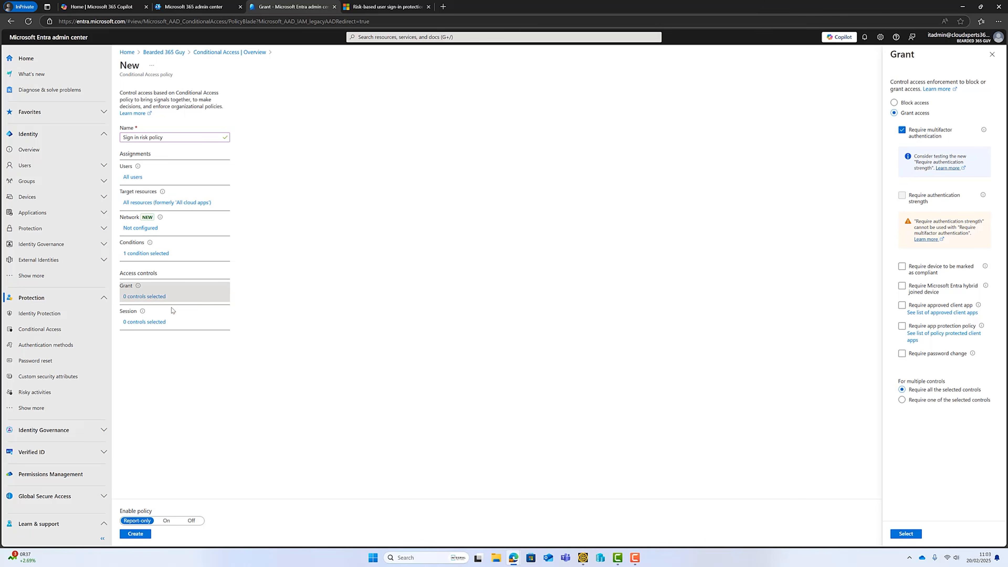
left_click(153, 325)
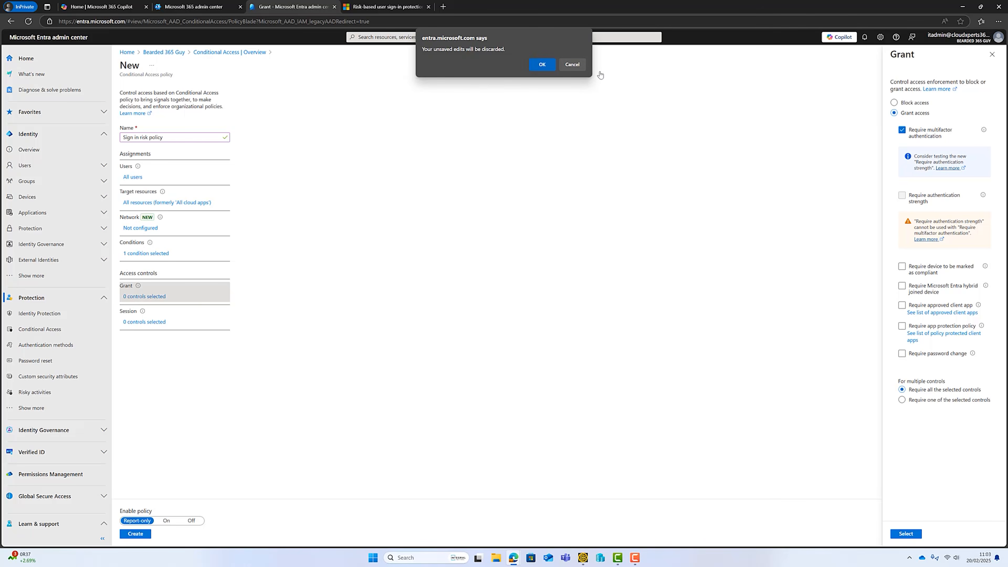
left_click(574, 63)
left_click(906, 534)
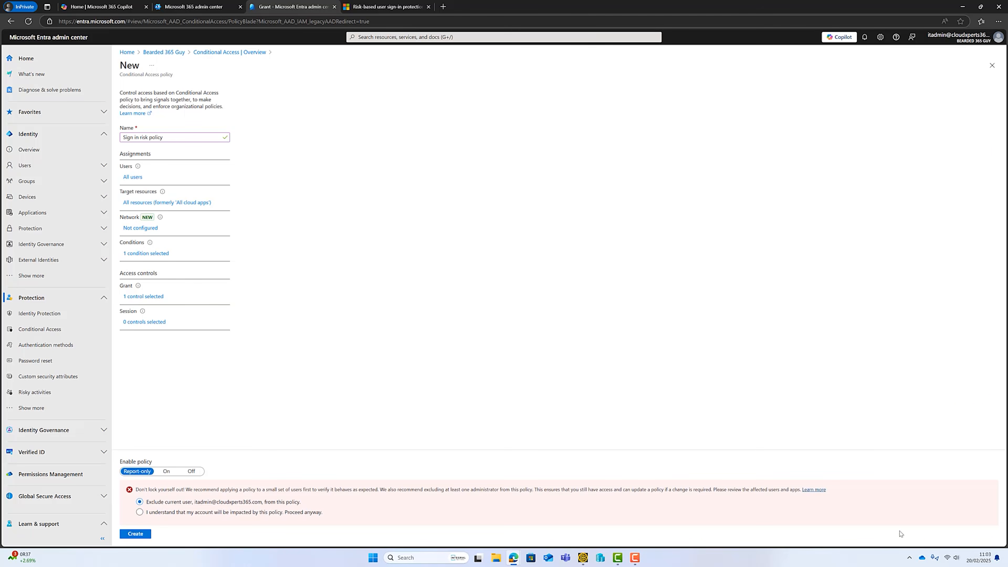
Set the session control's sign-in frequency to Every time, and create the sign-in risk policy with enforcement turned on.
left_click(143, 327)
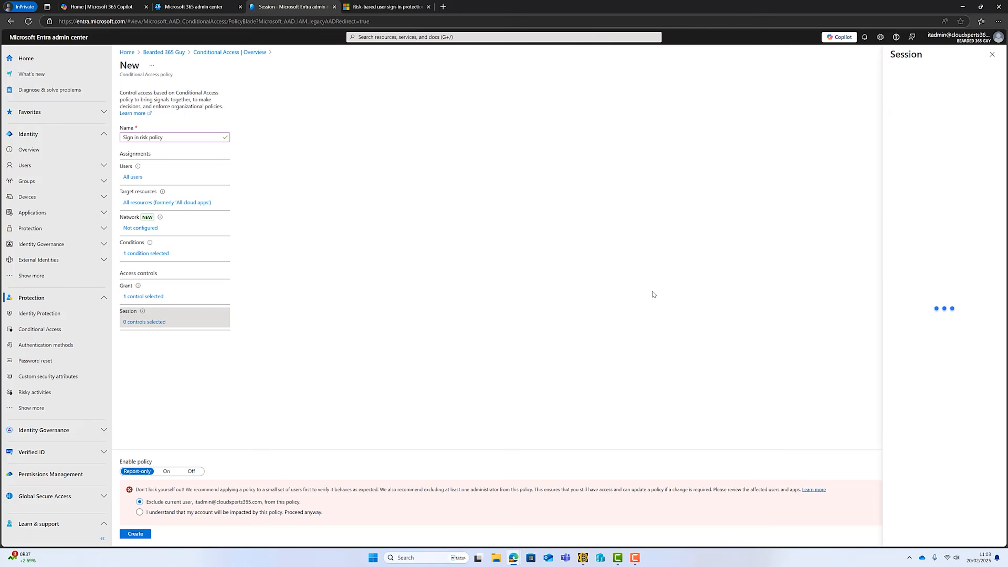
left_click(895, 195)
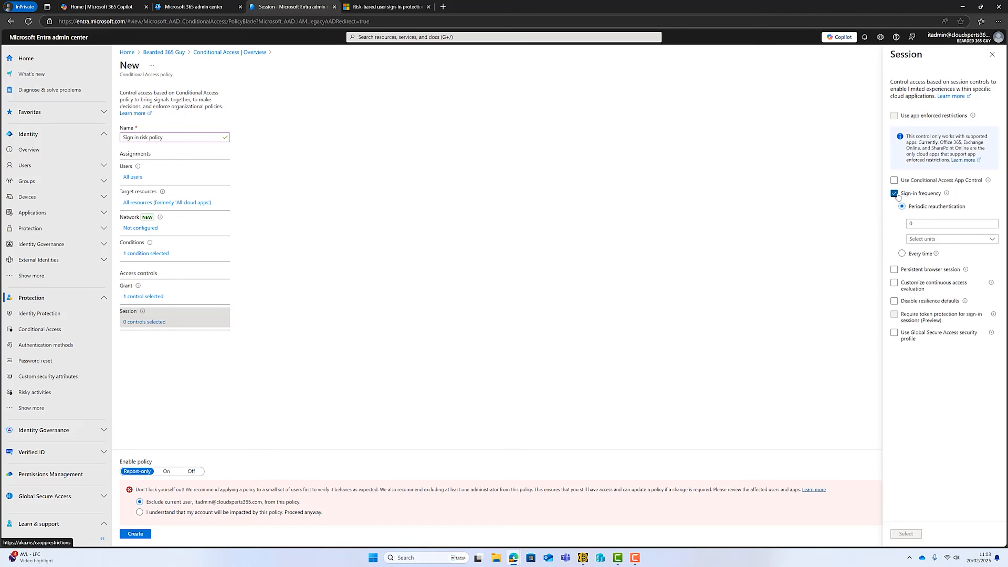
left_click(902, 254)
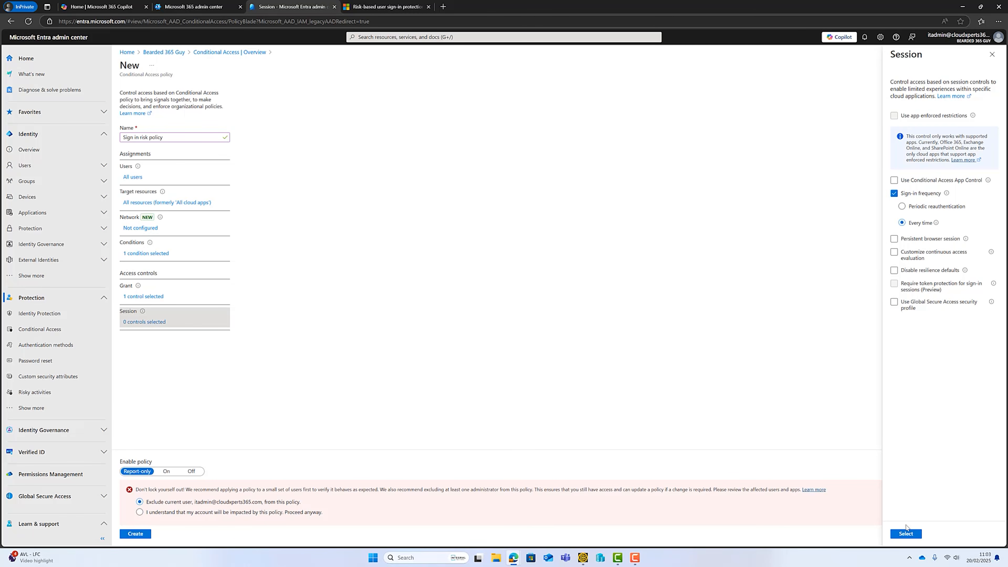
left_click(906, 533)
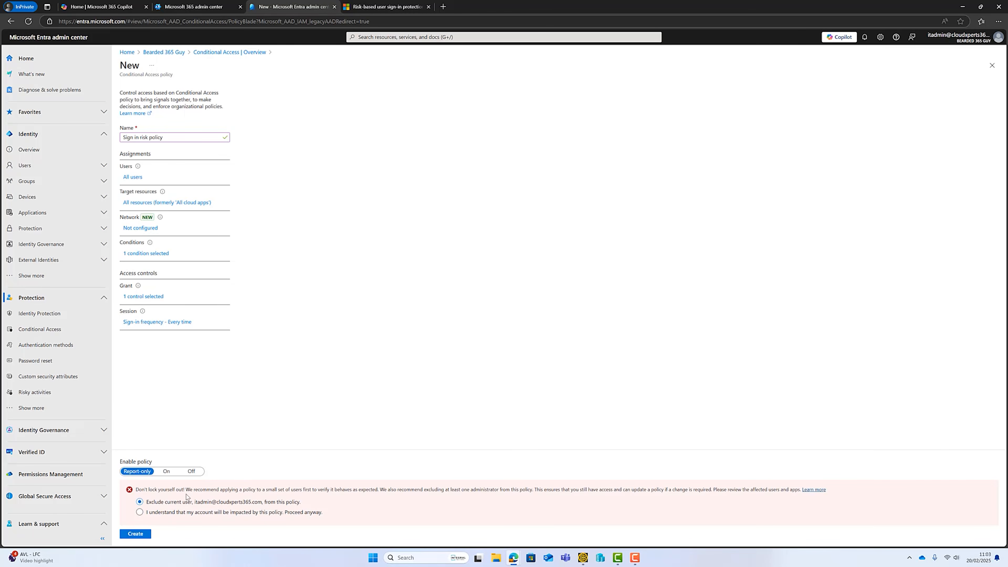
left_click(166, 472)
left_click(135, 534)
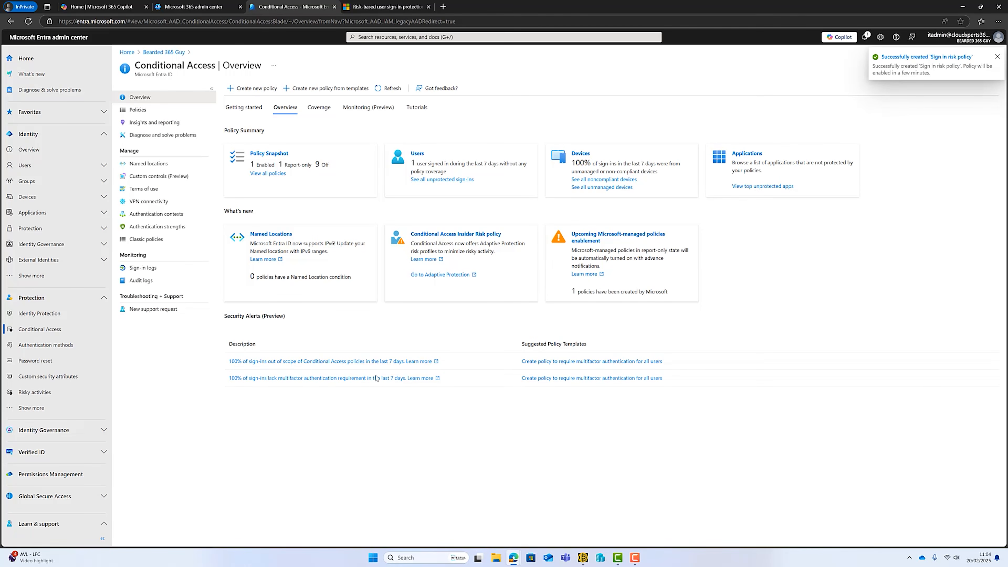
Start another new Conditional Access policy and name it "User risk policy".
left_click(252, 87)
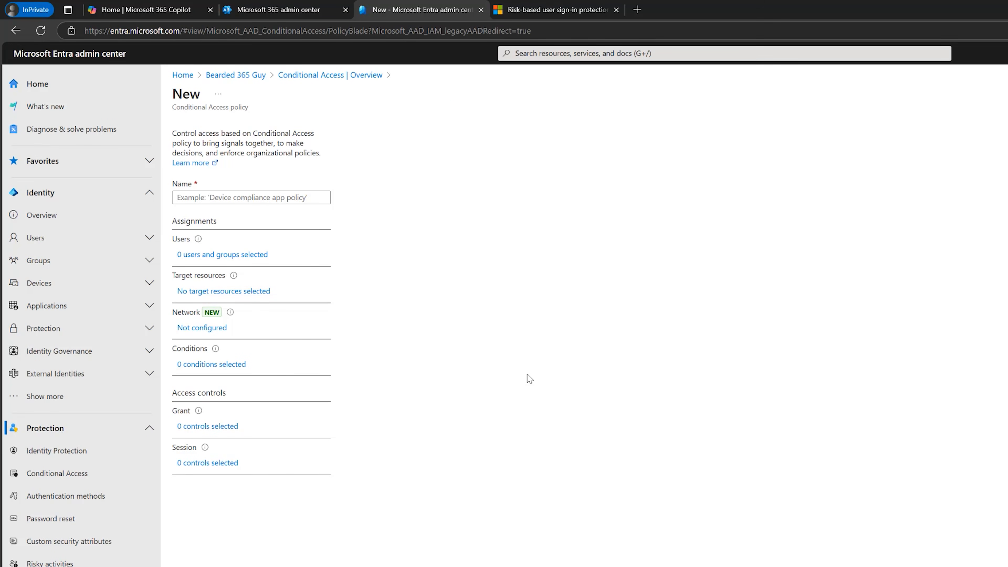
left_click(236, 197)
type("User risk policy")
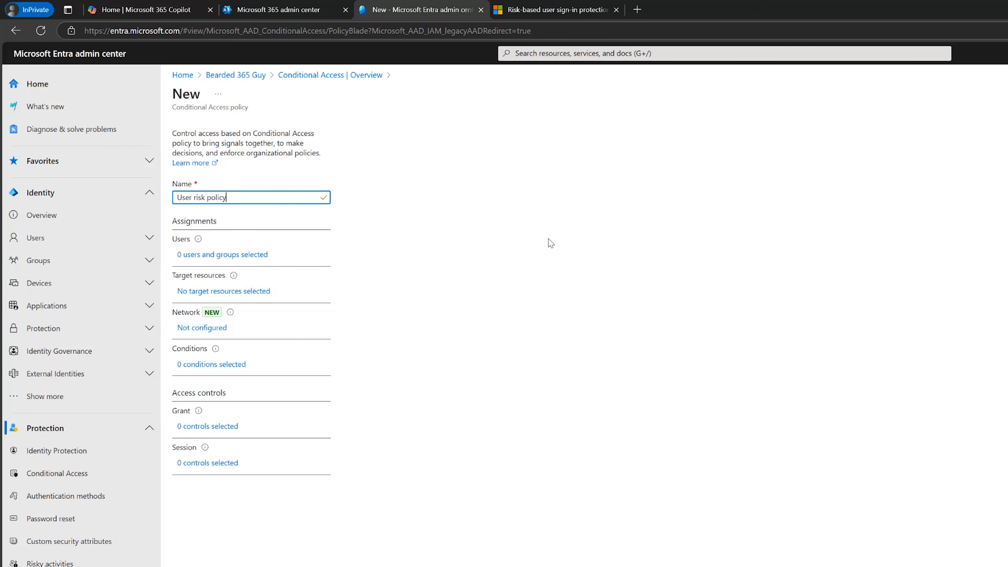
Include all users in the user risk policy and target all resources (formerly 'All cloud apps').
left_click(247, 256)
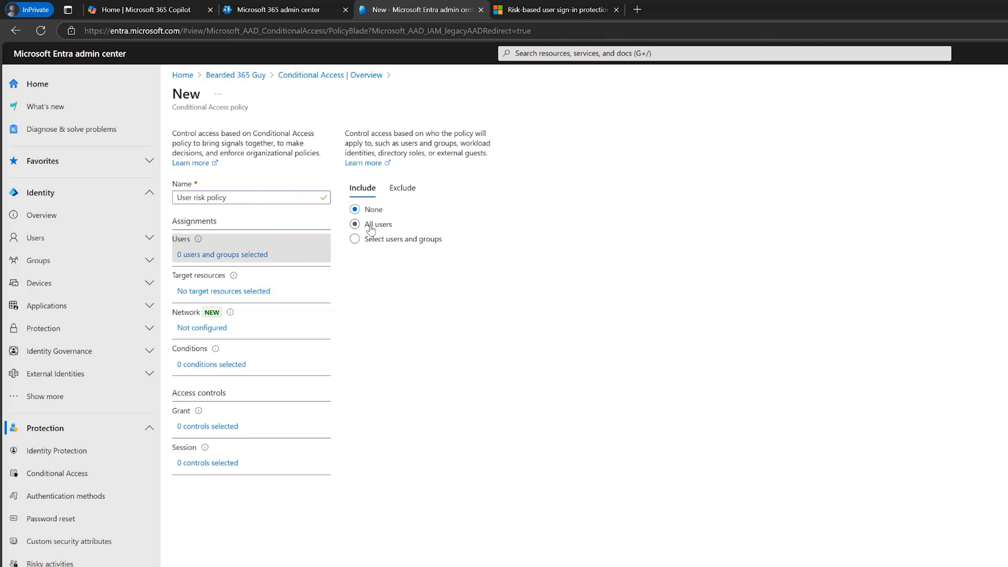
left_click(371, 225)
left_click(231, 293)
left_click(357, 275)
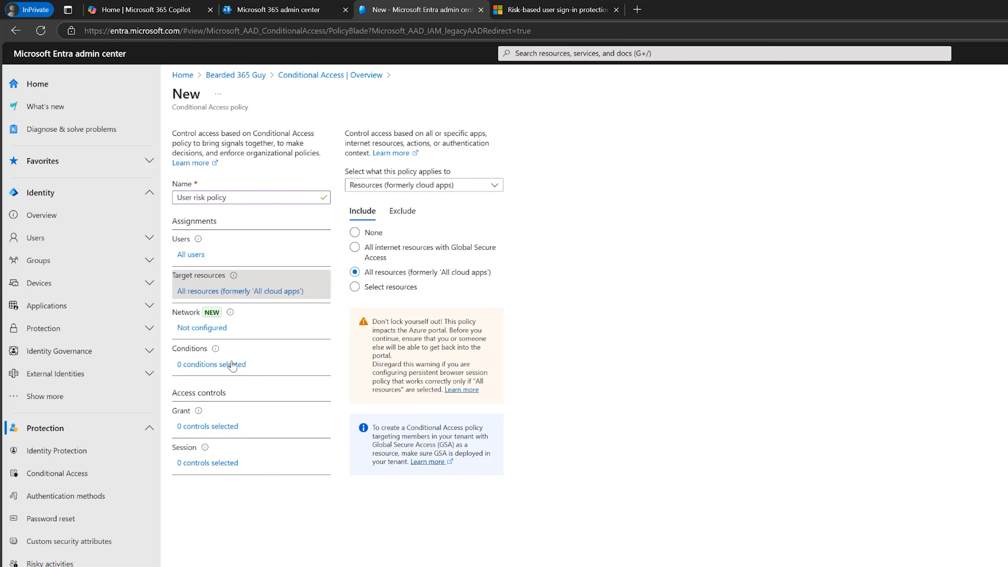
Configure the policy's user risk condition to be enforced at the High and Medium risk levels.
left_click(245, 362)
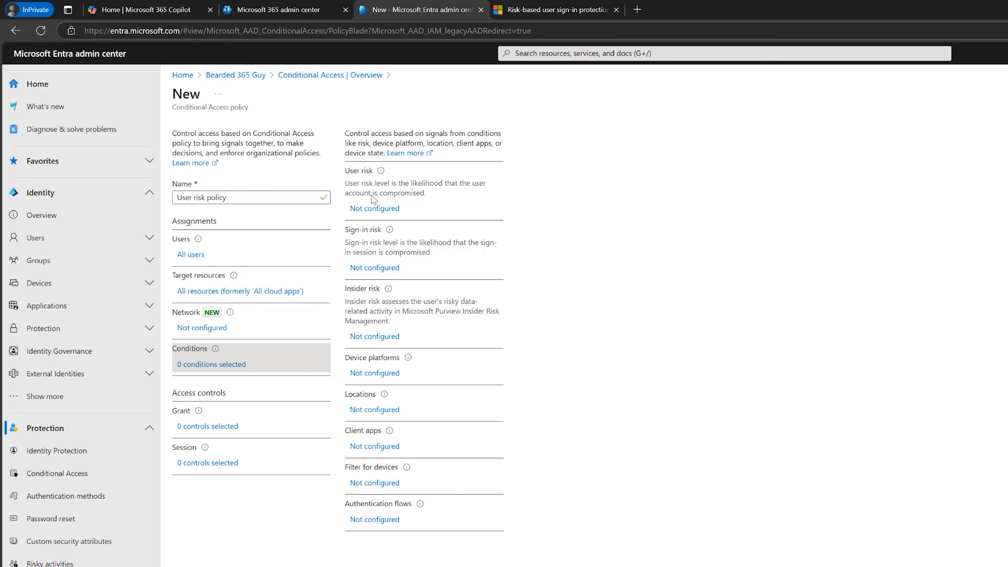
left_click(368, 213)
left_click(858, 131)
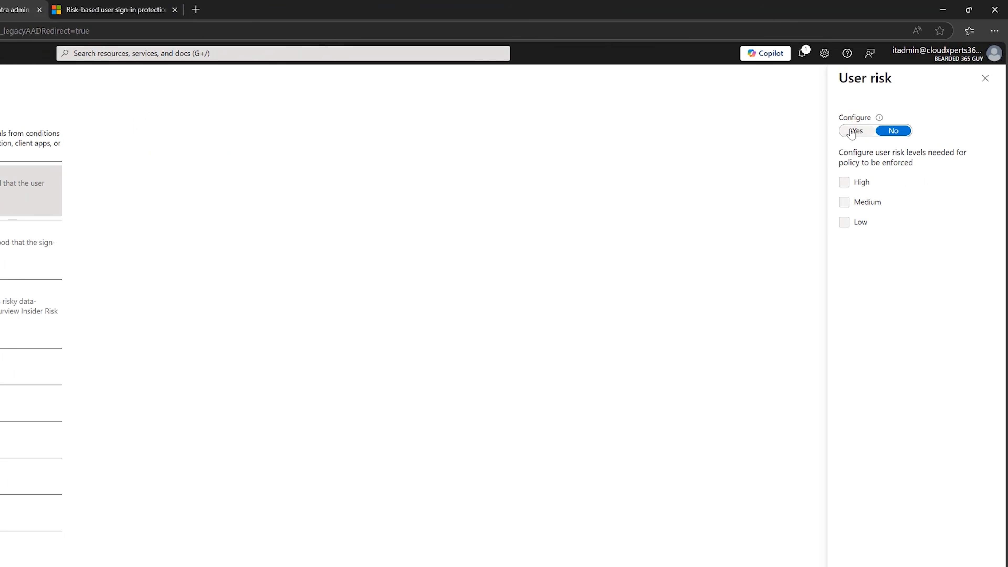
left_click(844, 182)
left_click(844, 202)
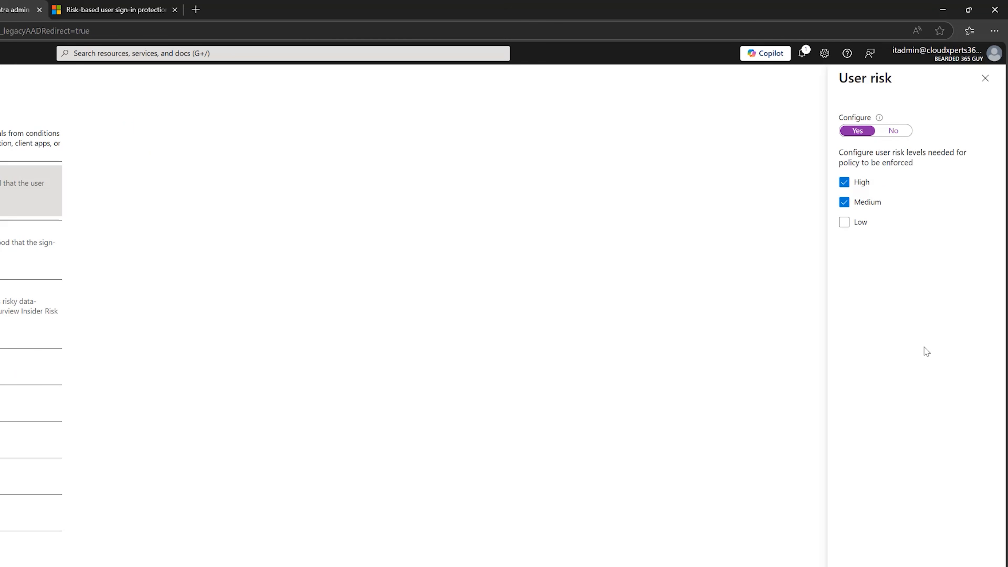
left_click(905, 534)
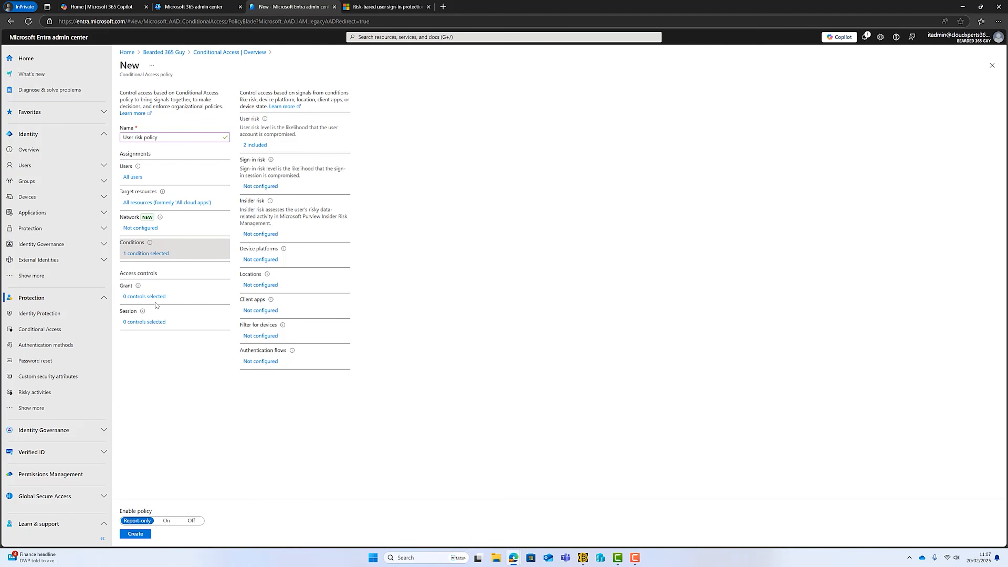
Require multifactor authentication and a password change as grant controls, and create the user risk policy with enforcement turned on.
left_click(156, 298)
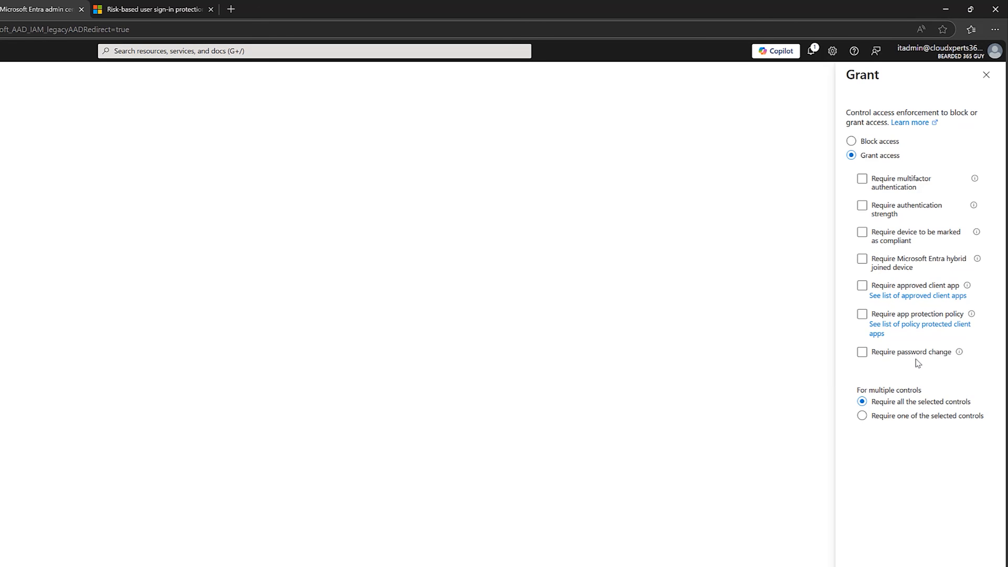
left_click(866, 181)
left_click(863, 179)
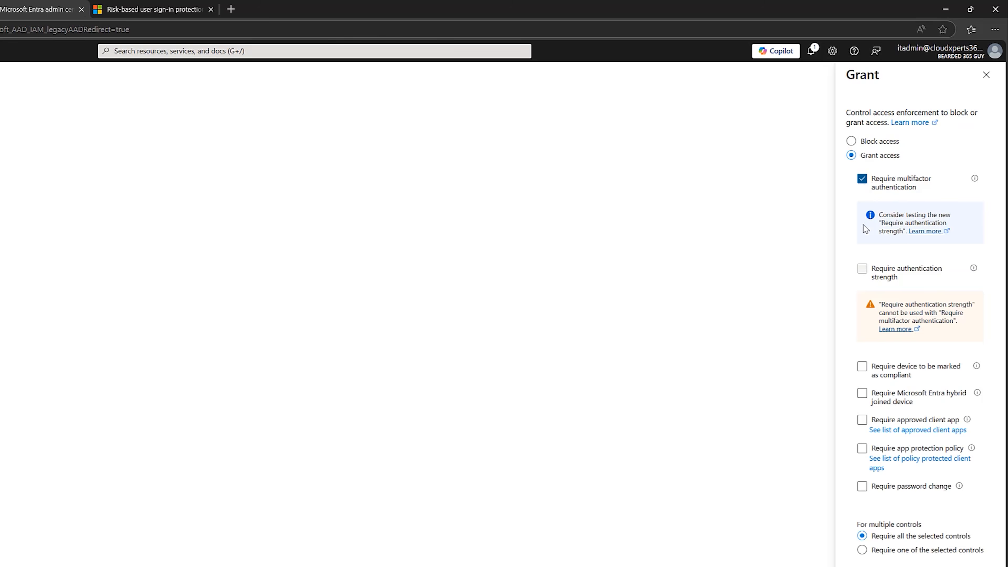
left_click(863, 484)
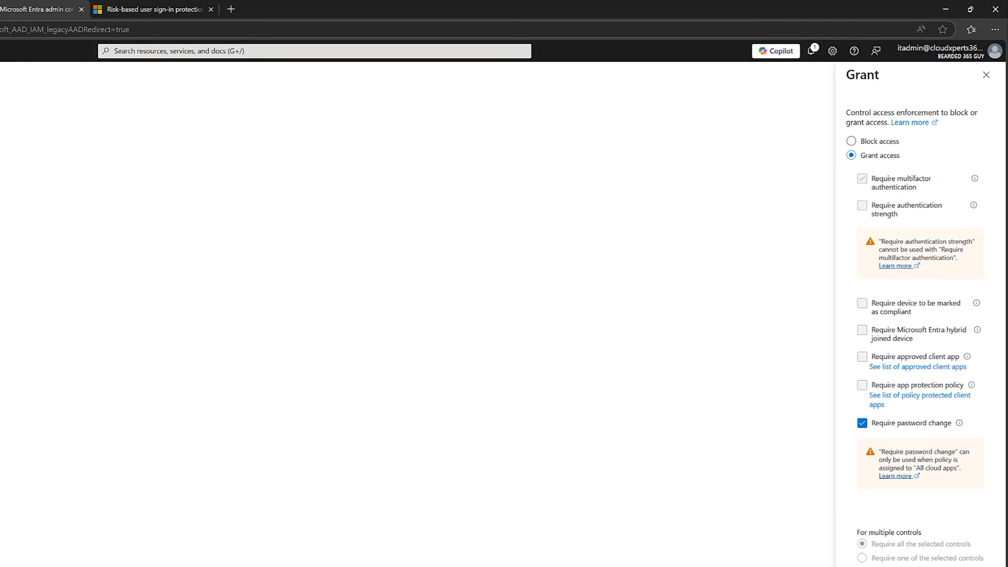
left_click(906, 534)
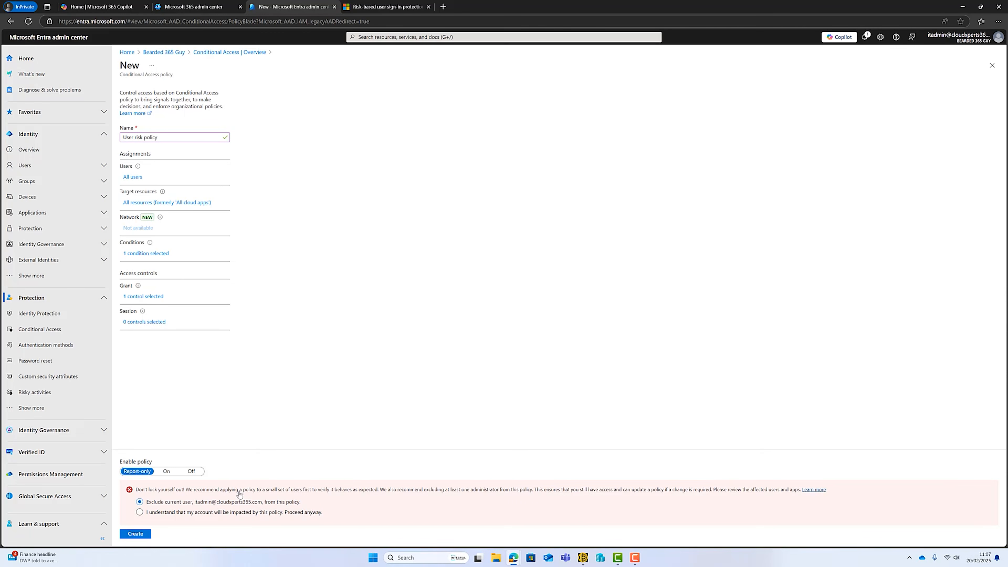
left_click(166, 471)
left_click(136, 536)
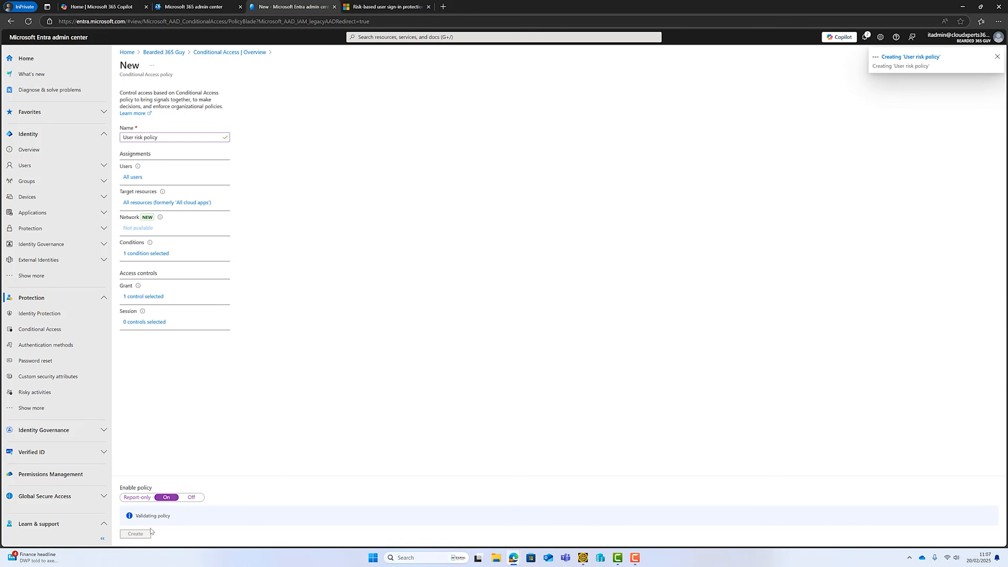